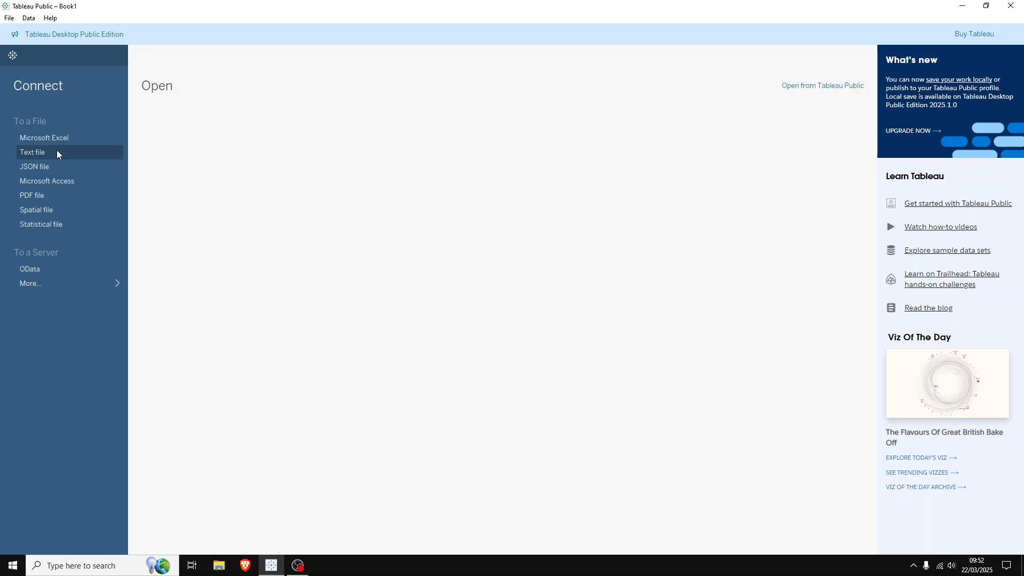
Connect to the supermarkets_uk_tableau text file in Downloads and open the Sheet 1 worksheet
left_click(57, 153)
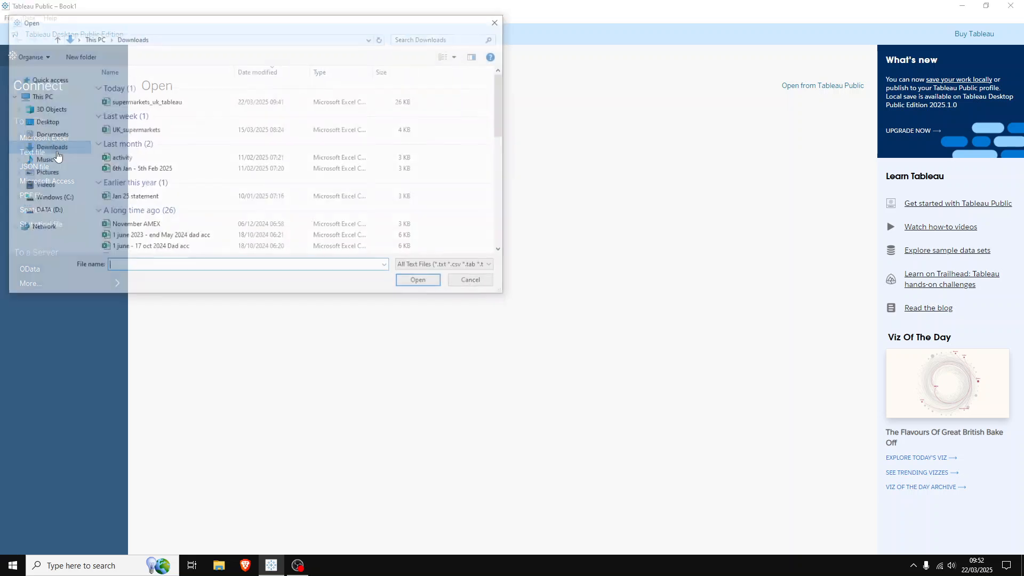
left_click(135, 104)
double_click(135, 104)
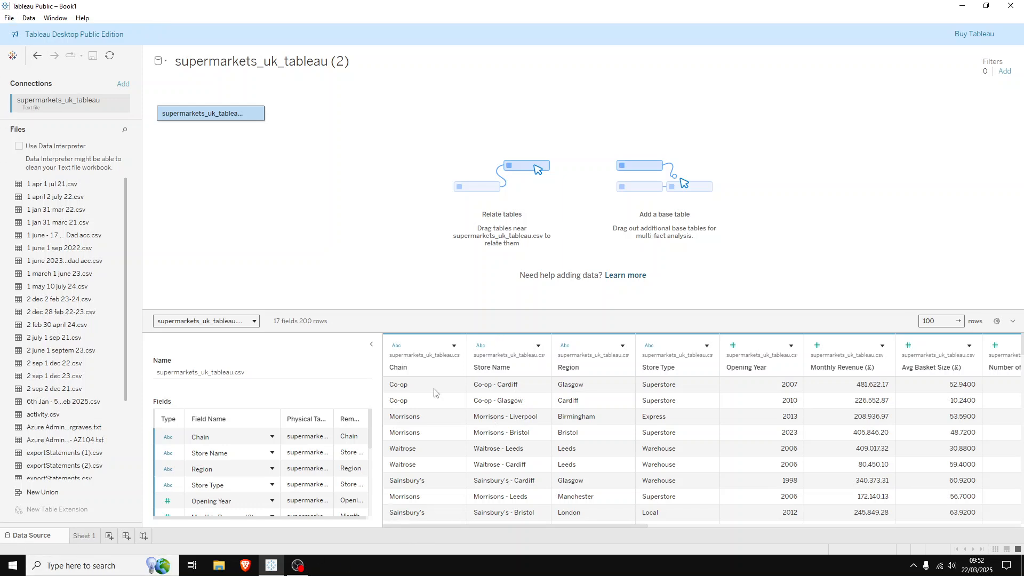
left_click_drag(631, 526, 594, 550)
scroll(170, 440, "down", 1)
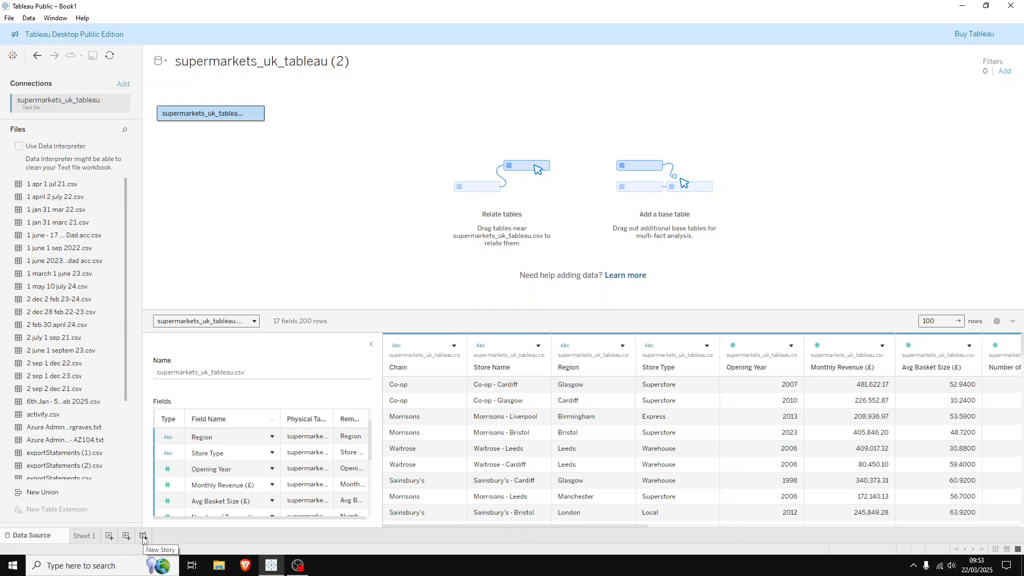
left_click(85, 537)
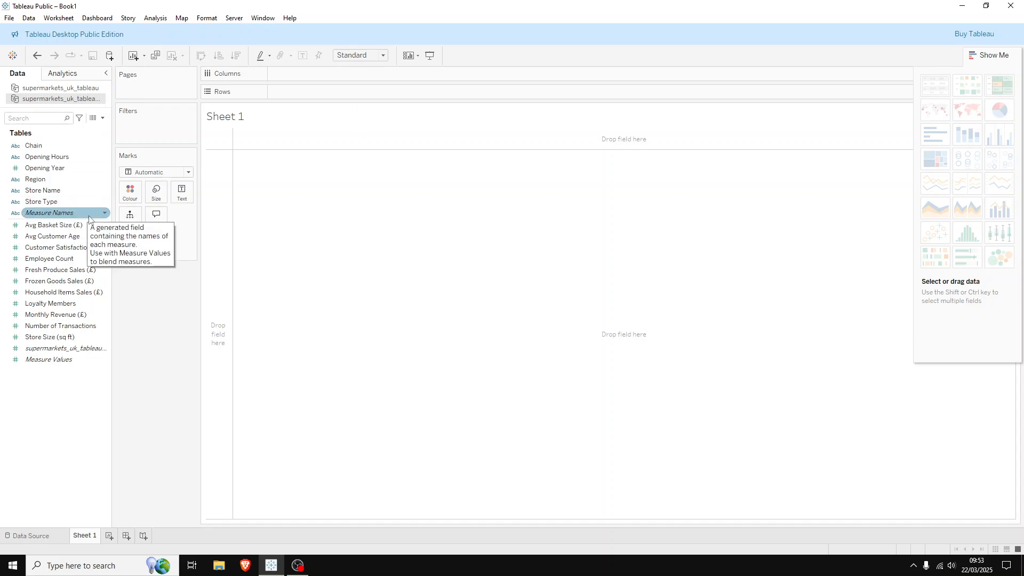
left_click(76, 226)
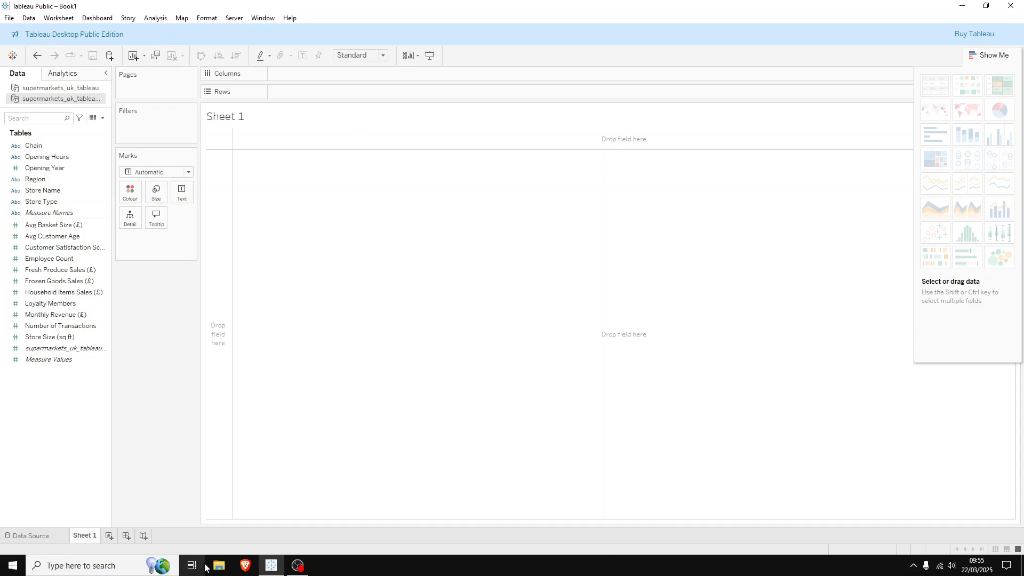
Review the supermarket rows on the data source page and the options available for the Chain column
left_click(30, 538)
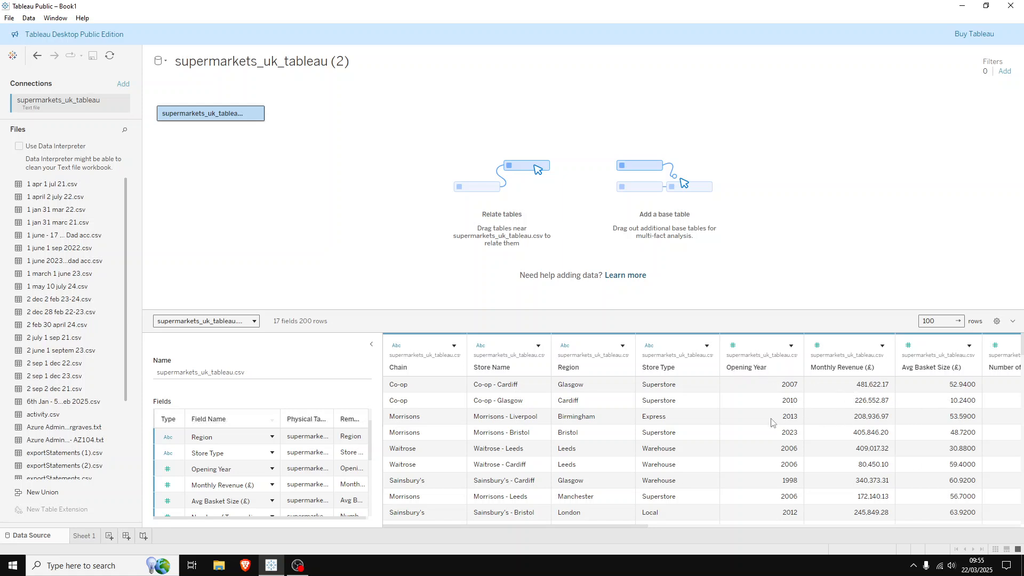
scroll(771, 423, "down", 1)
scroll(867, 406, "down", 1)
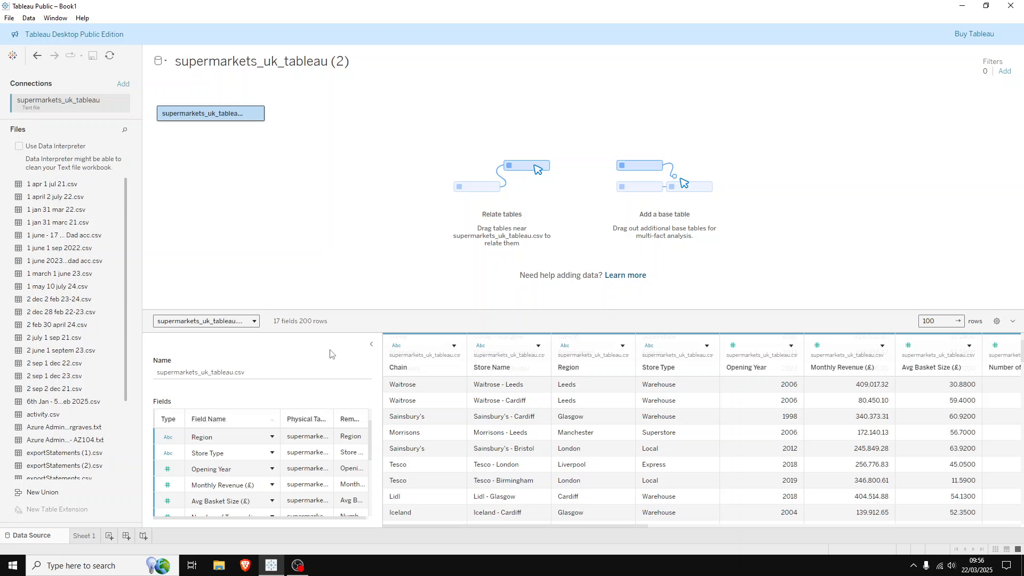
left_click(454, 346)
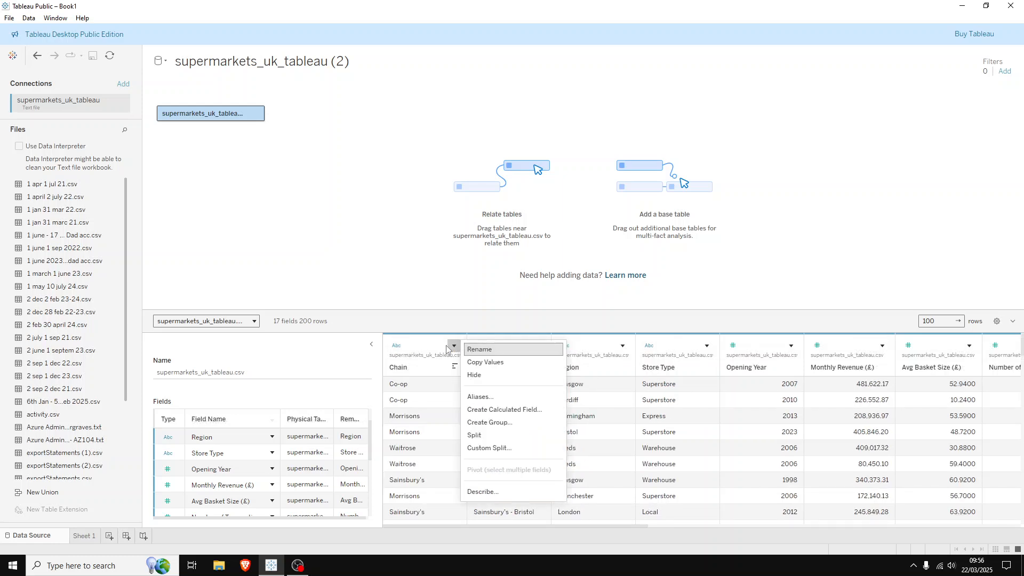
left_click(454, 346)
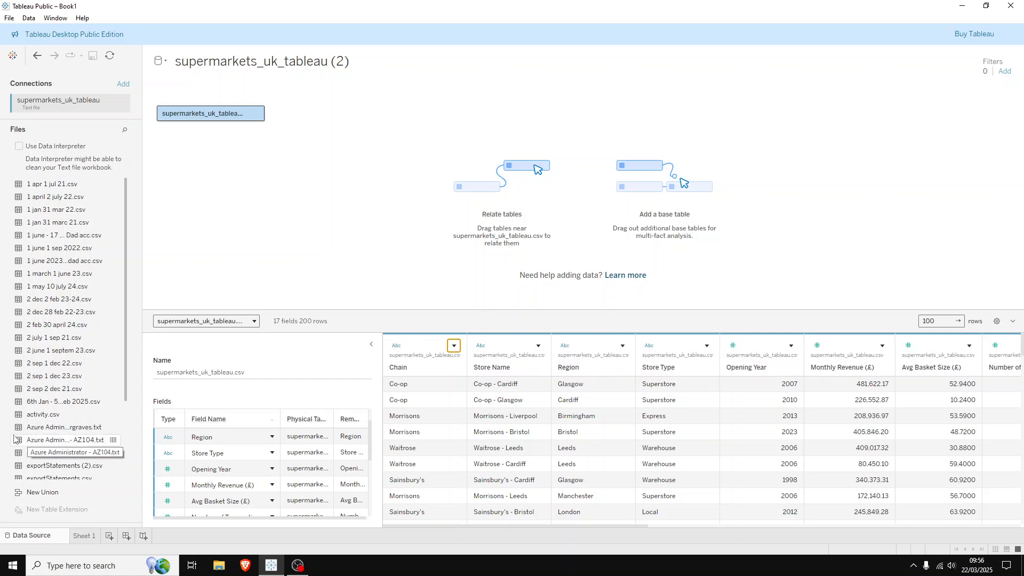
Return to Sheet 1 and rename it "Monthly Revenue by Supermarket Chain"
left_click(83, 536)
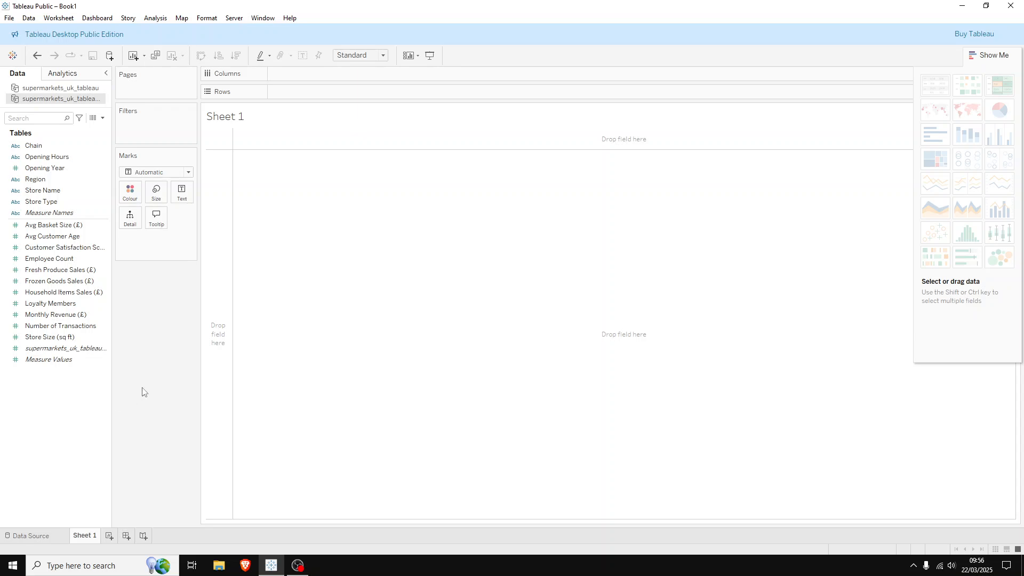
right_click(89, 536)
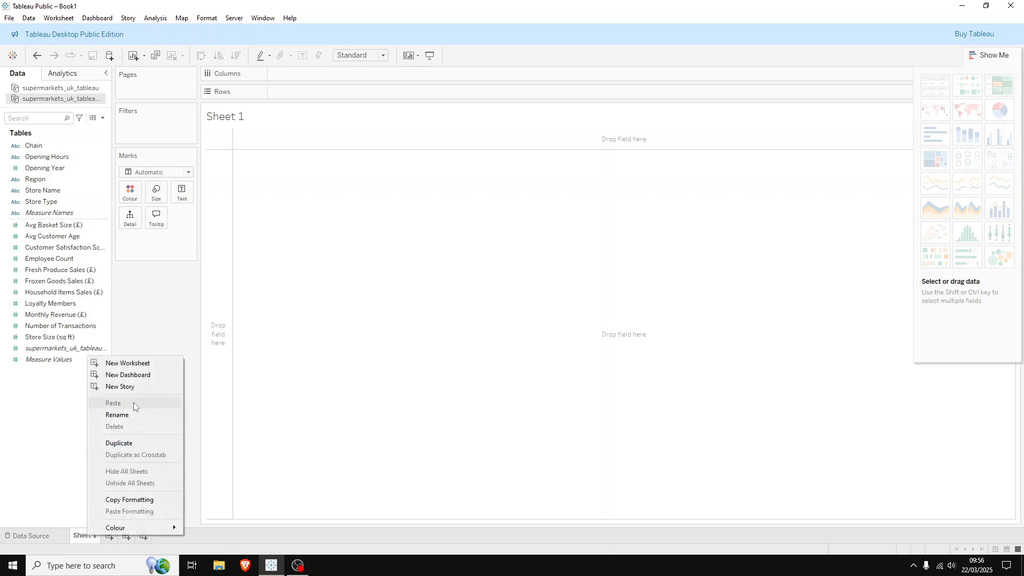
left_click(126, 416)
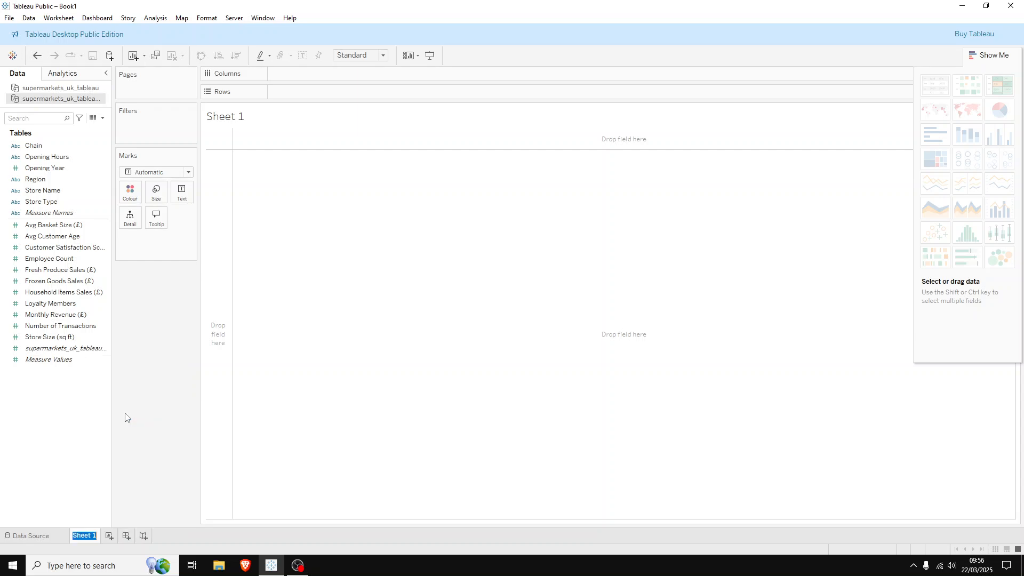
type("Monthly Revnue")
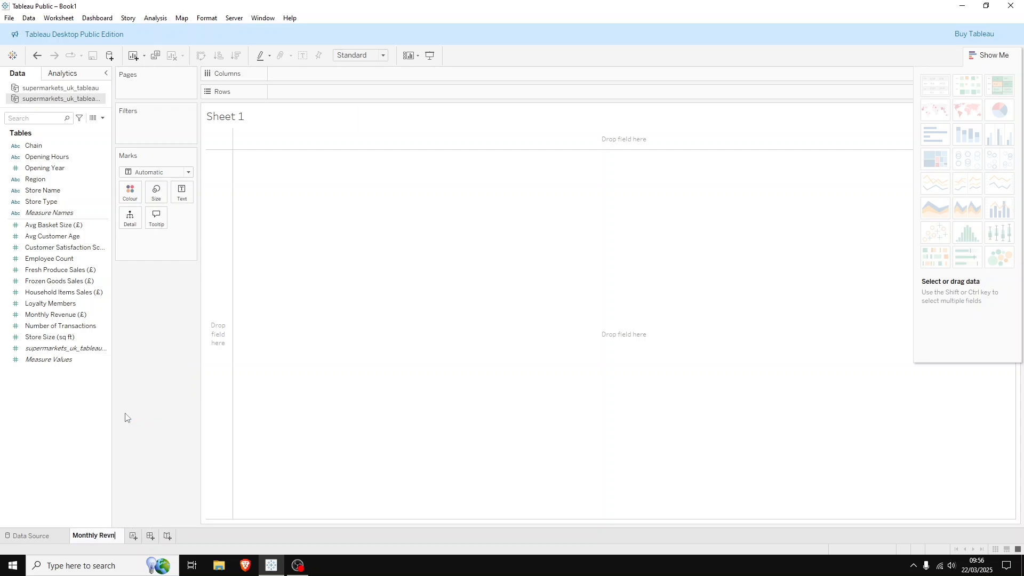
key("BackSpace")
key("BackSpace")
key("BackSpace")
type("enue by Super")
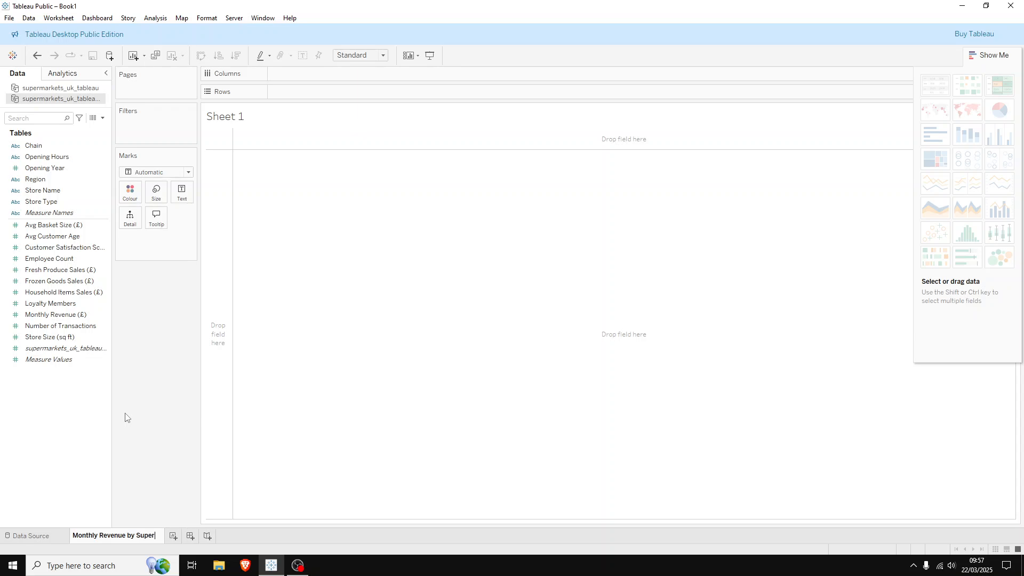
type("market Chain")
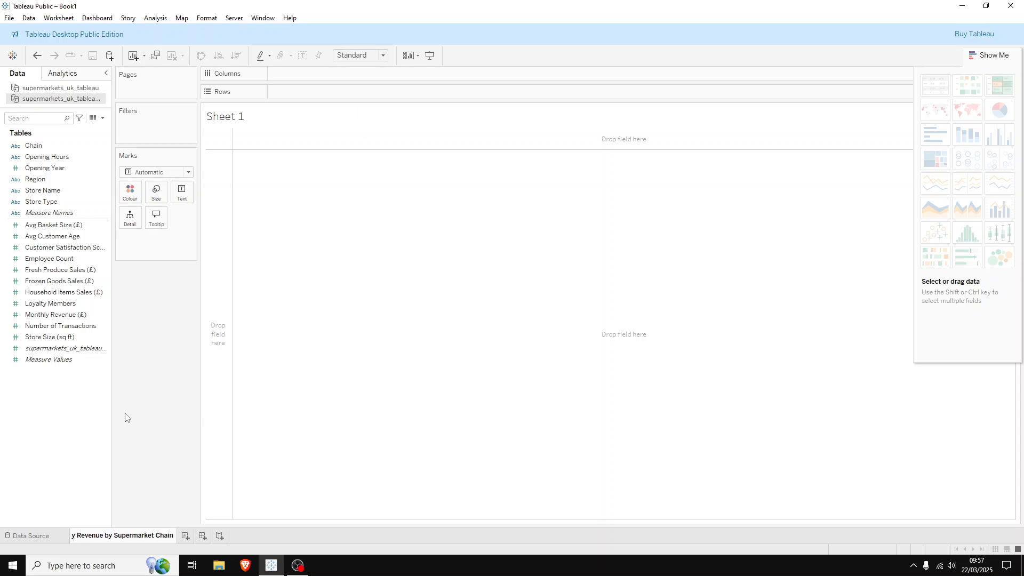
key("Return")
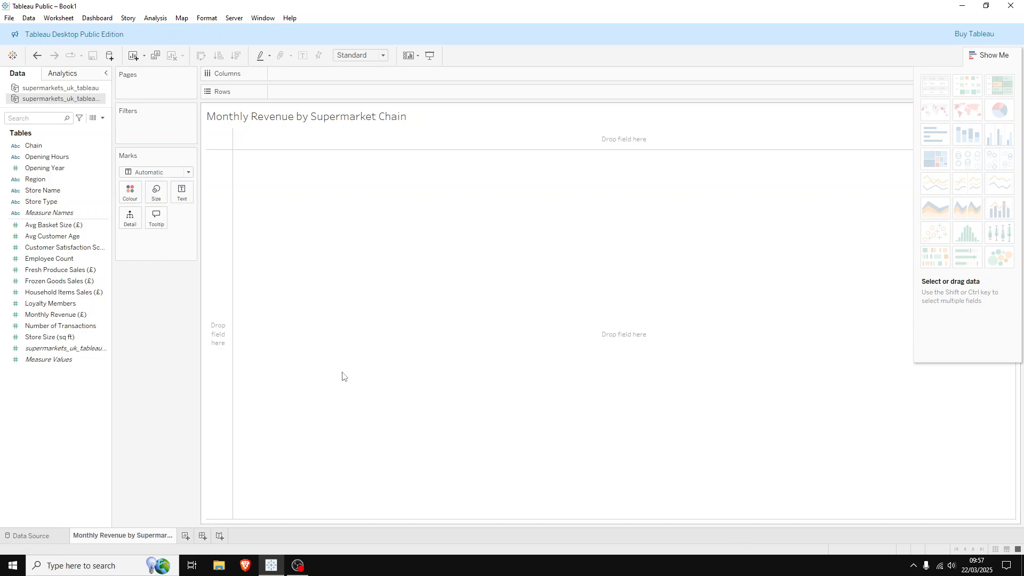
Build a bar chart with Chain on columns and Monthly Revenue (£) on rows
left_click(48, 148)
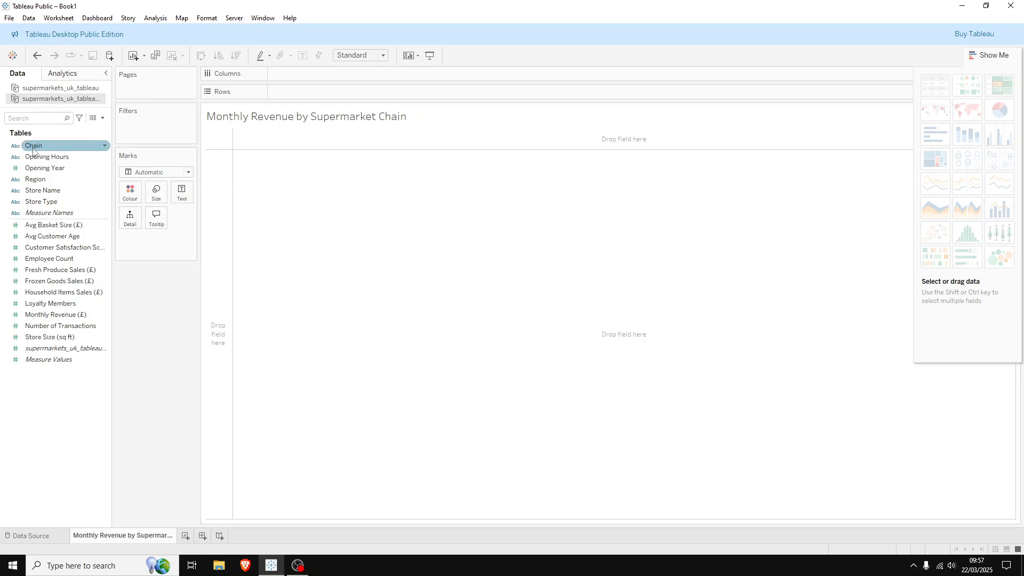
left_click_drag(33, 151, 284, 75)
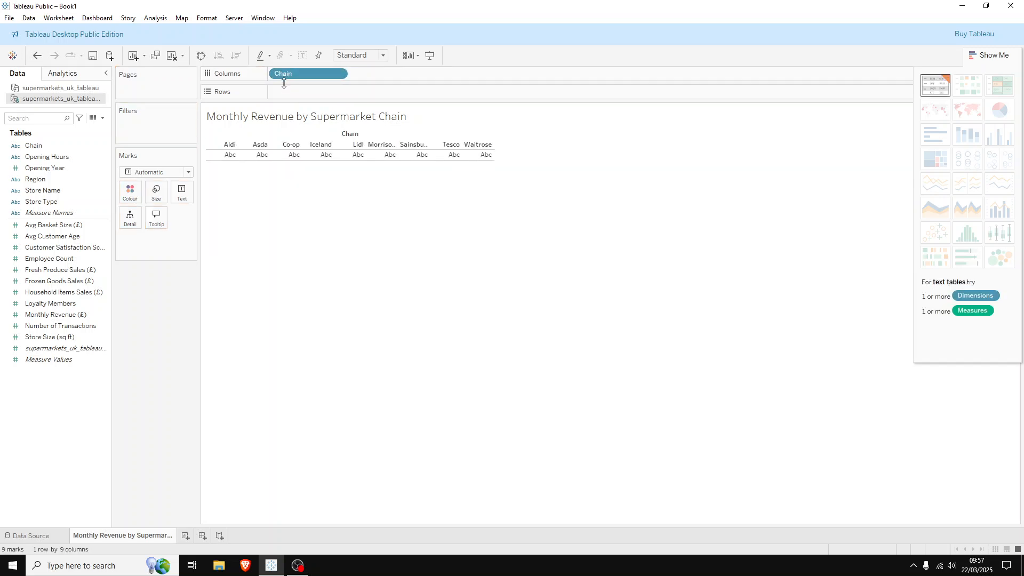
left_click(51, 303)
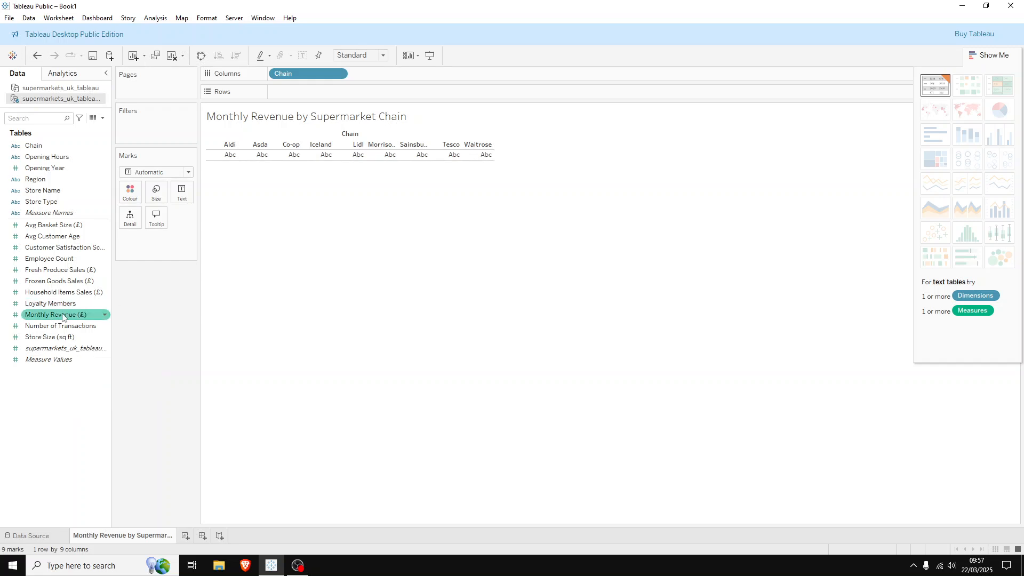
left_click_drag(55, 316, 301, 91)
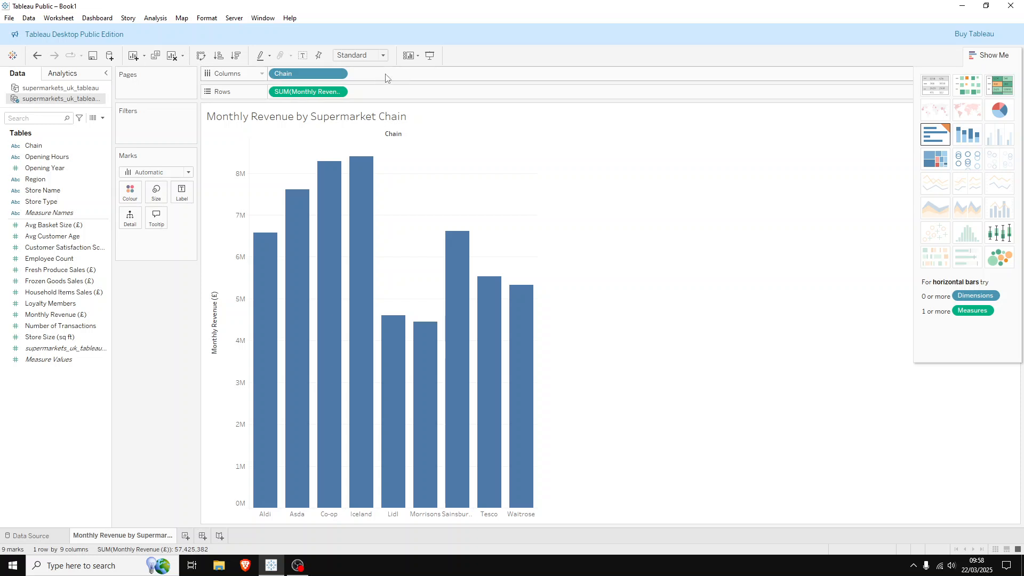
Aggregate Monthly Revenue (£) by Average and set the mark type to Bar
left_click(339, 93)
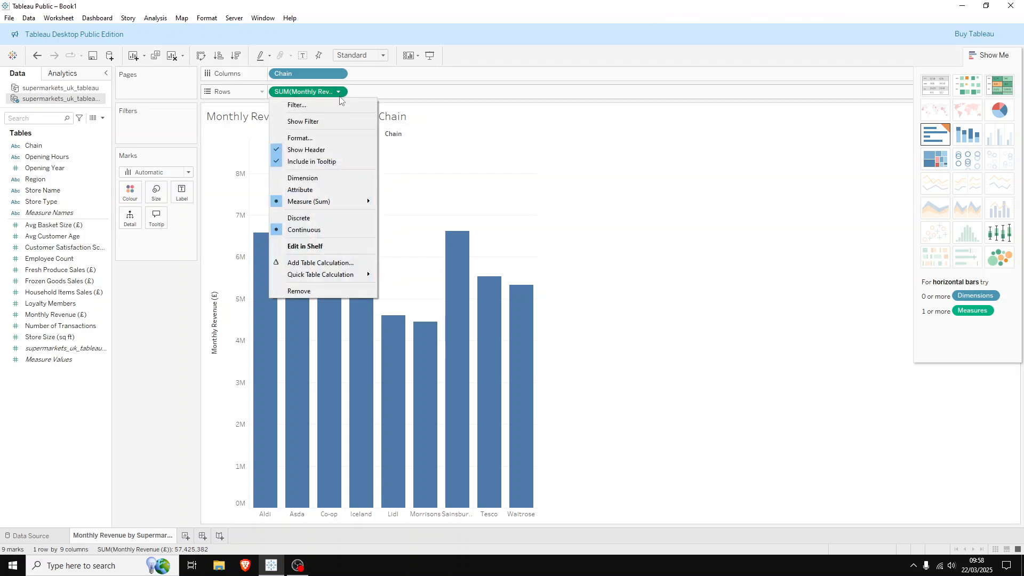
mouse_move(343, 201)
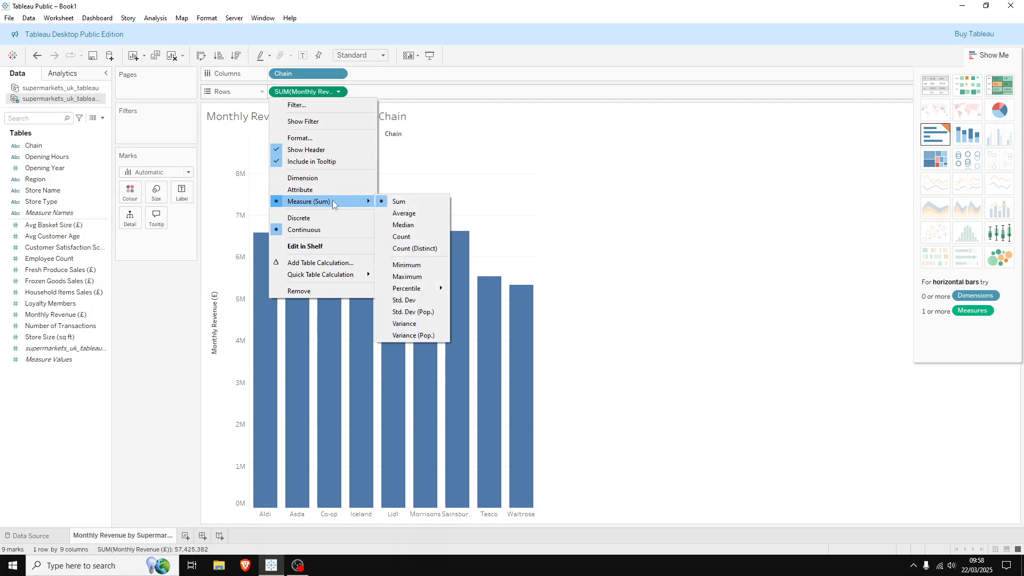
left_click(410, 212)
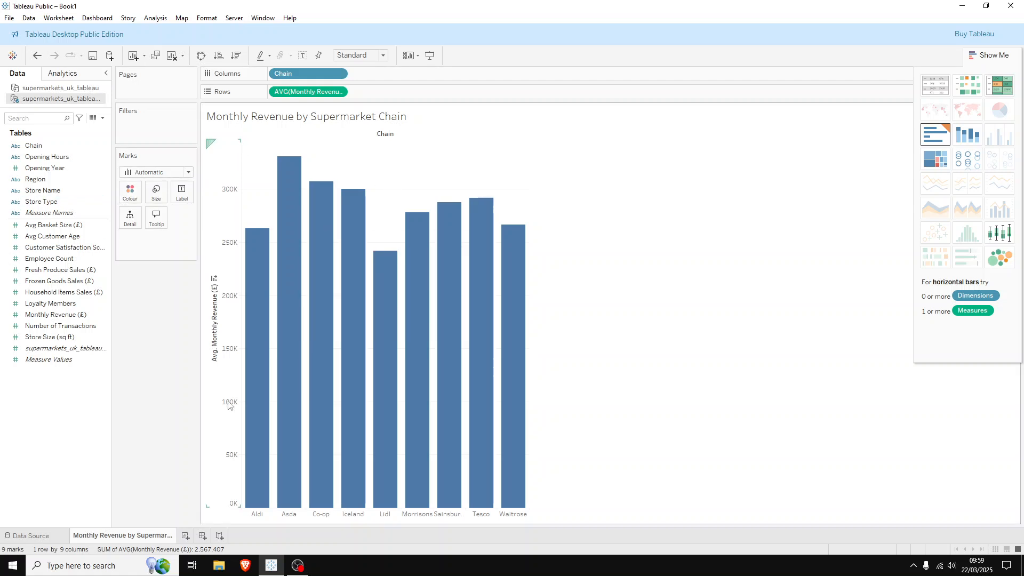
left_click(159, 173)
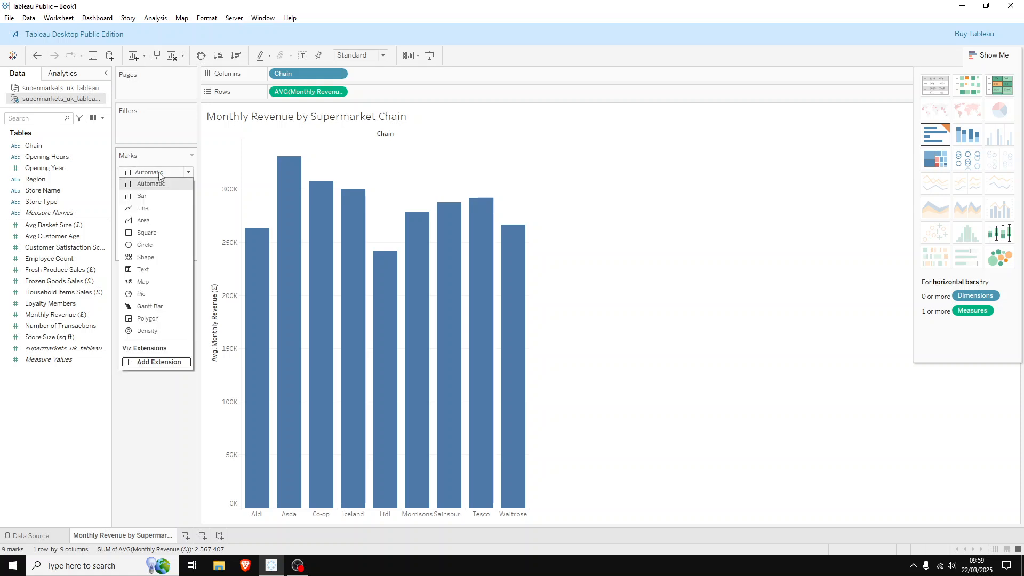
left_click(146, 197)
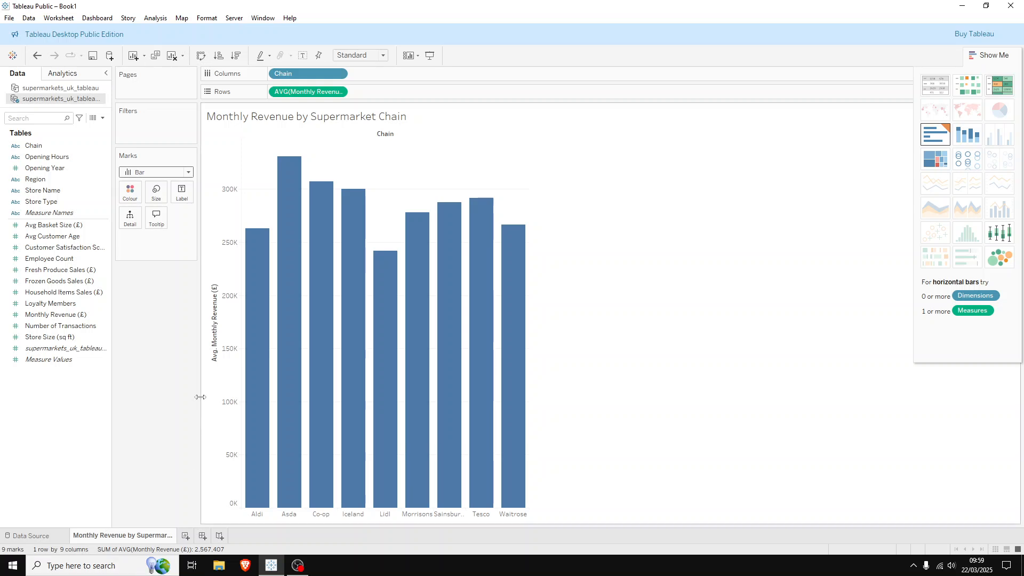
Sort the chains in descending order of average monthly revenue, undoing and redoing the sort once
mouse_move(265, 310)
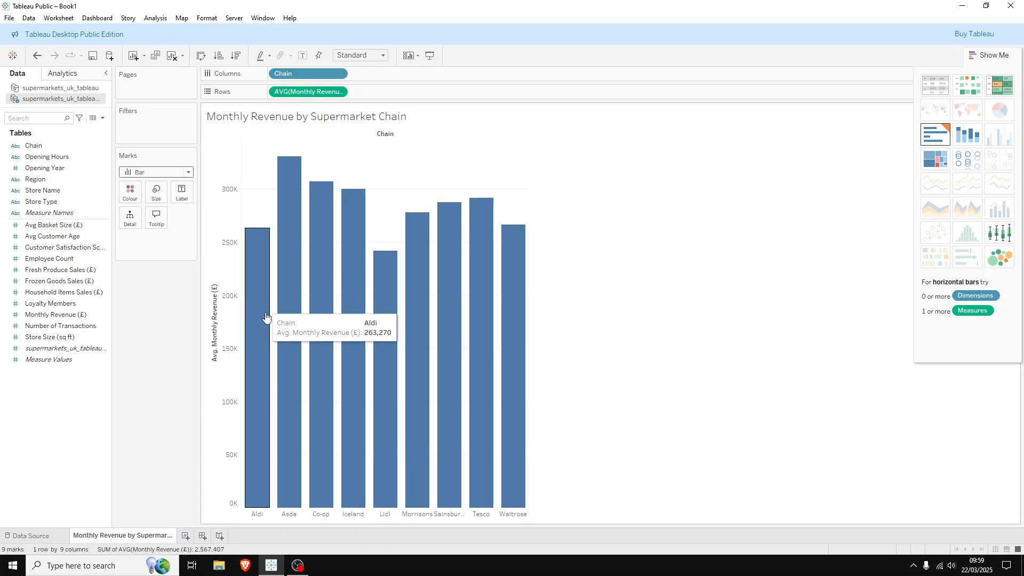
mouse_move(292, 413)
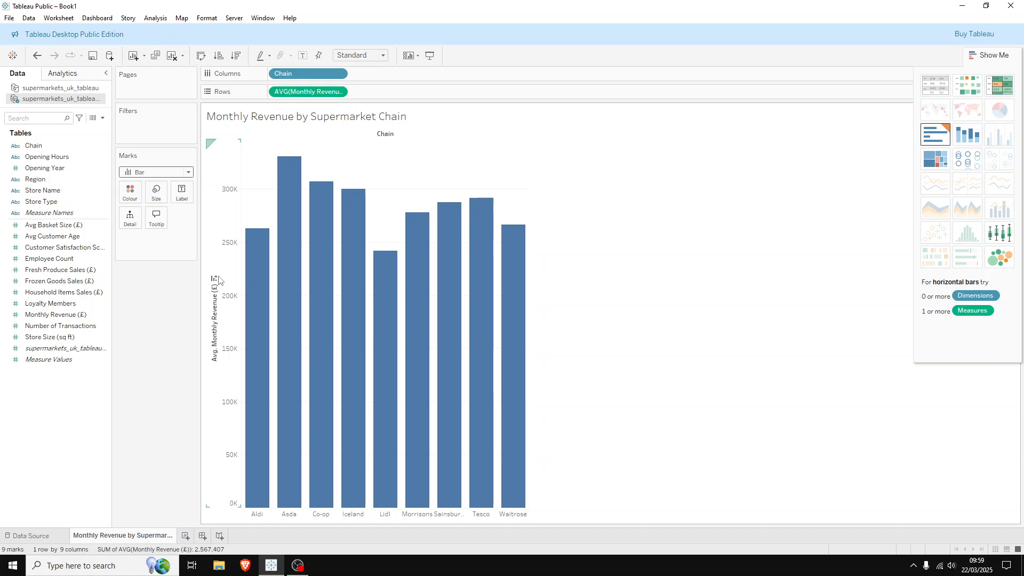
left_click(214, 279)
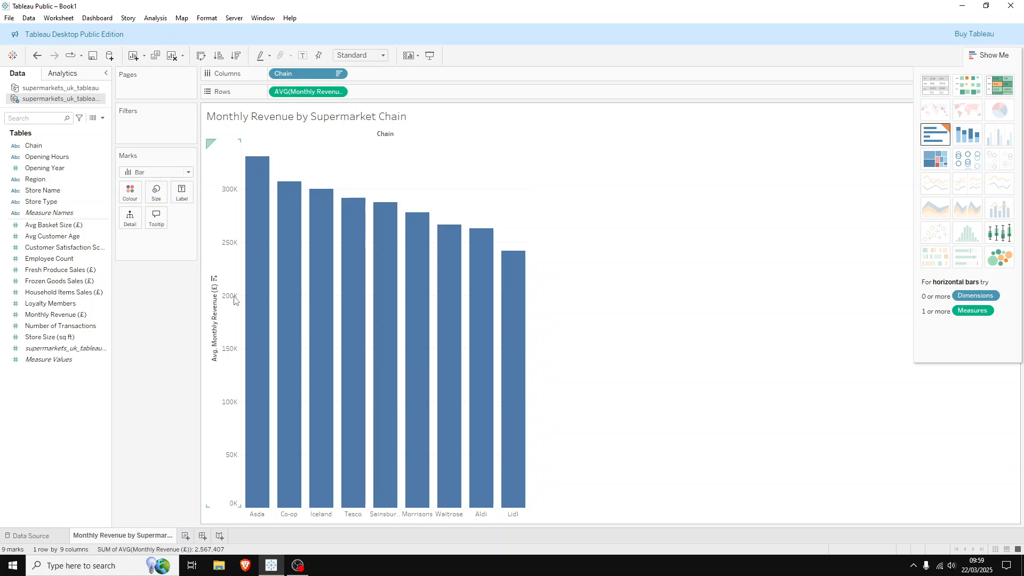
left_click(37, 55)
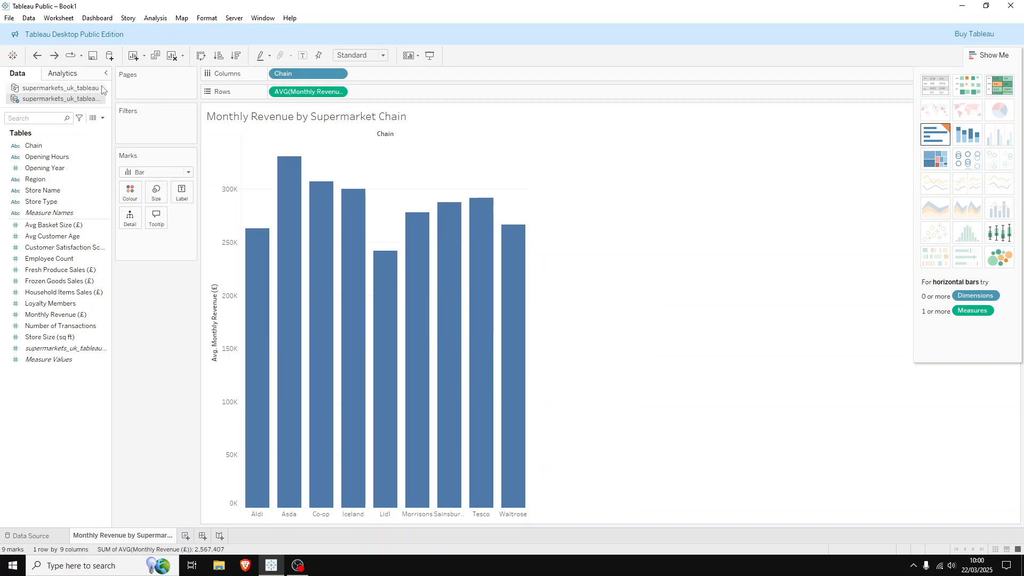
left_click(57, 60)
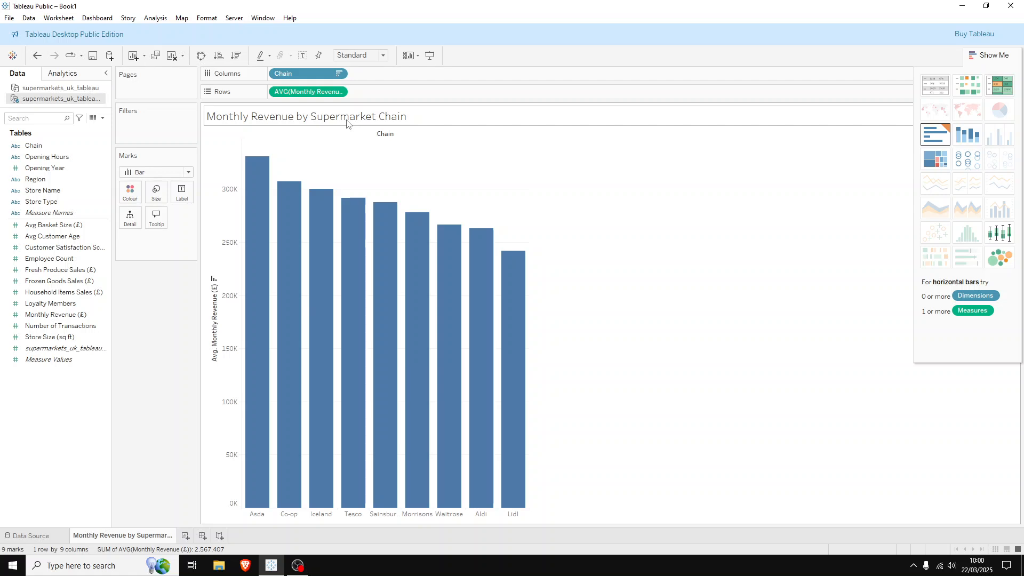
Format the average monthly revenue axis numbers as Currency (Standard) with the English (United Kingdom) locale
right_click(213, 324)
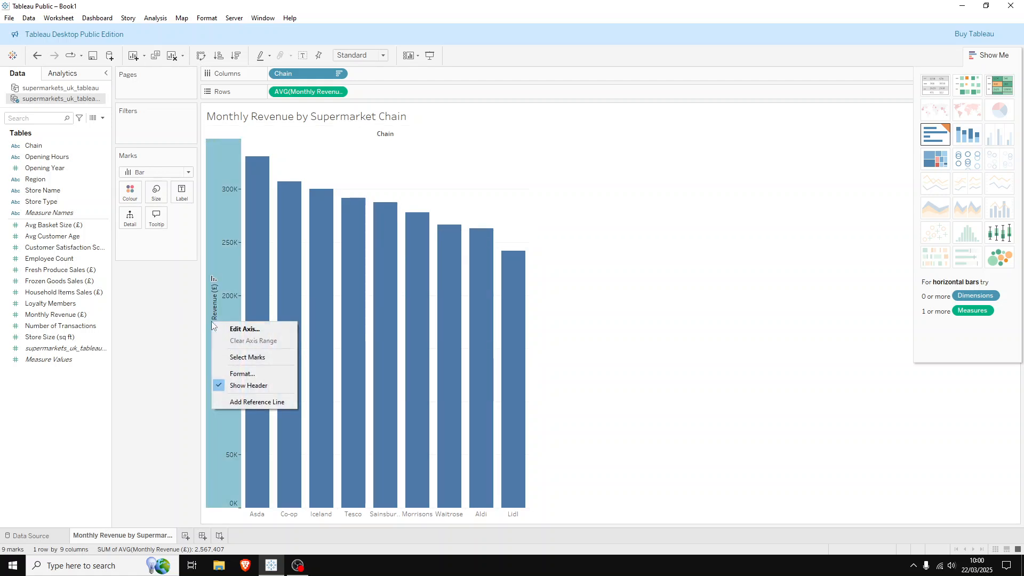
left_click(233, 376)
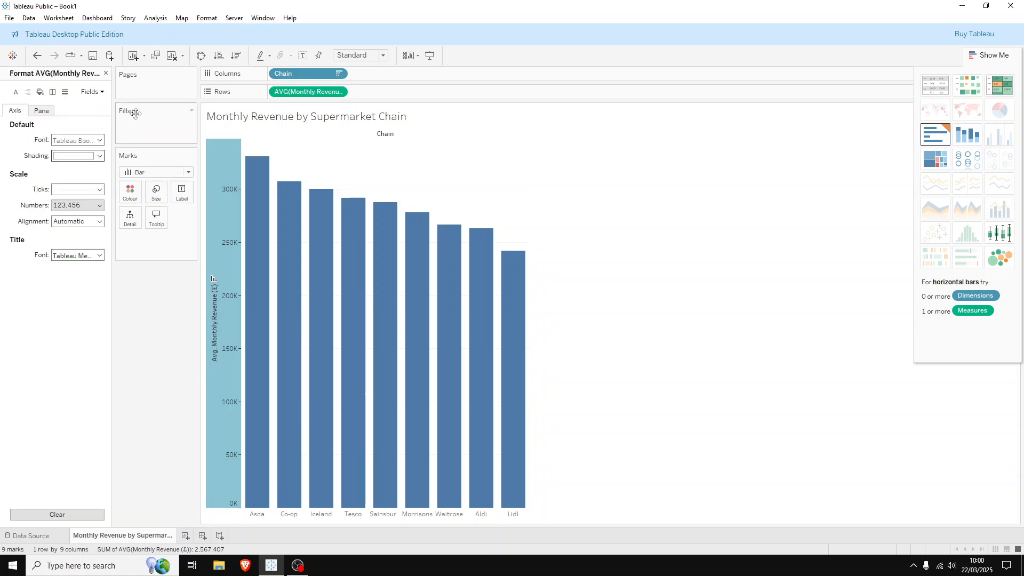
left_click(81, 207)
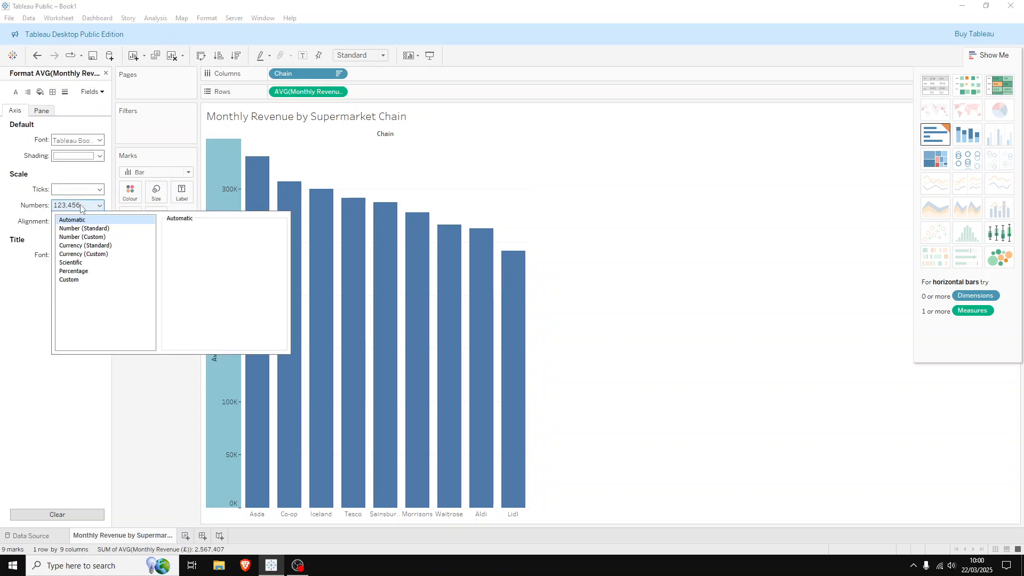
left_click(91, 246)
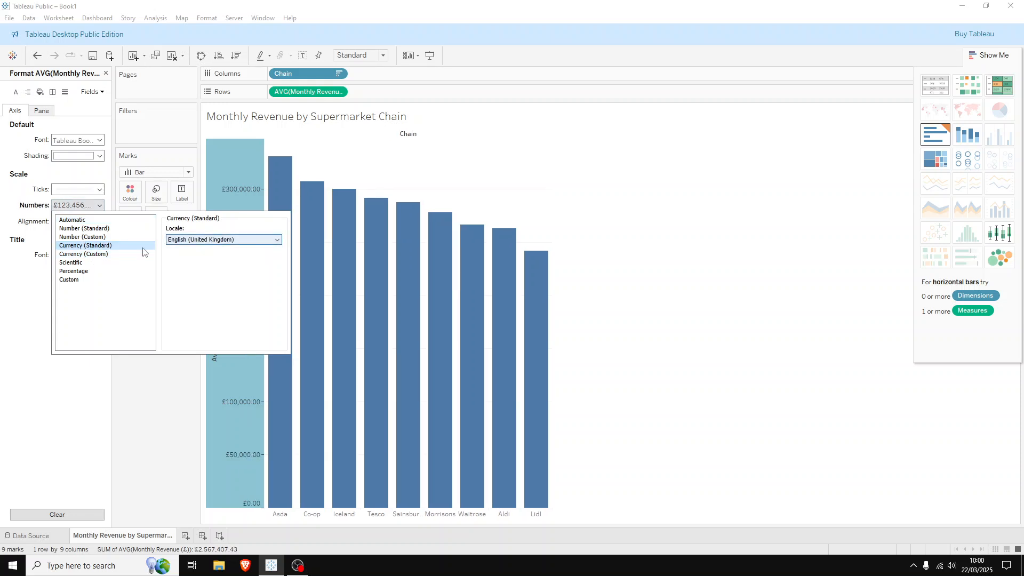
left_click(97, 254)
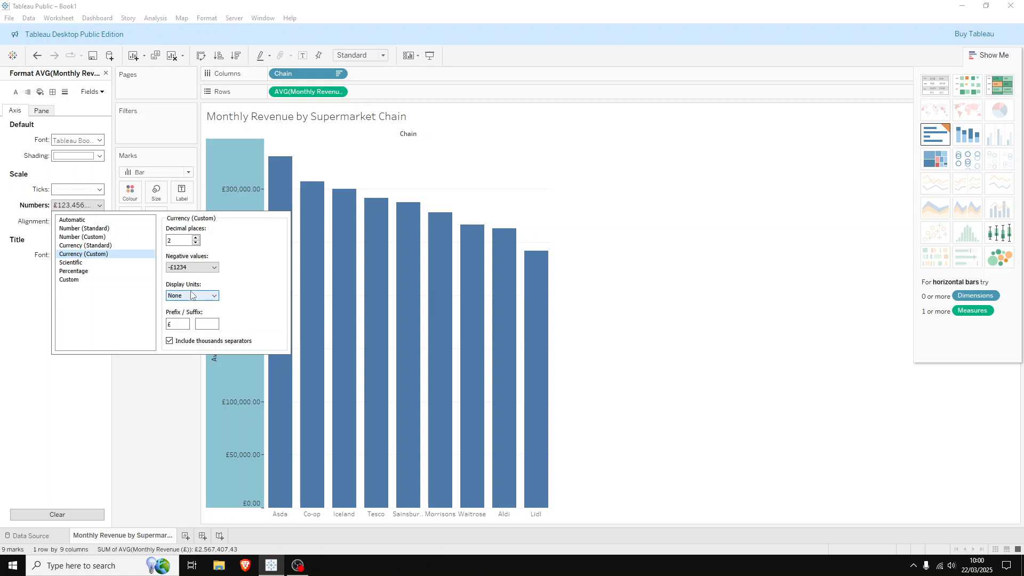
left_click(80, 247)
left_click(192, 239)
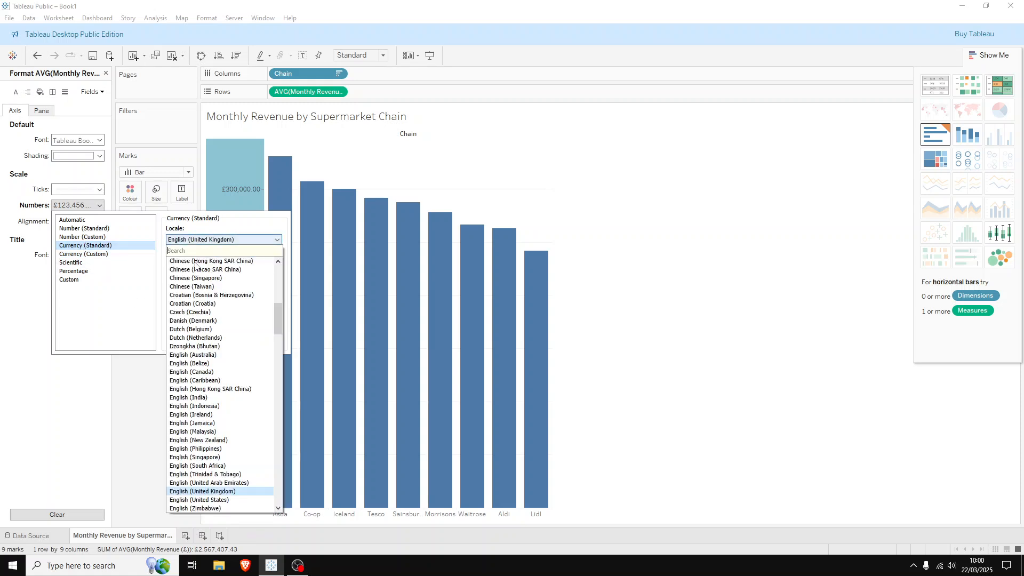
left_click(216, 493)
left_click(86, 377)
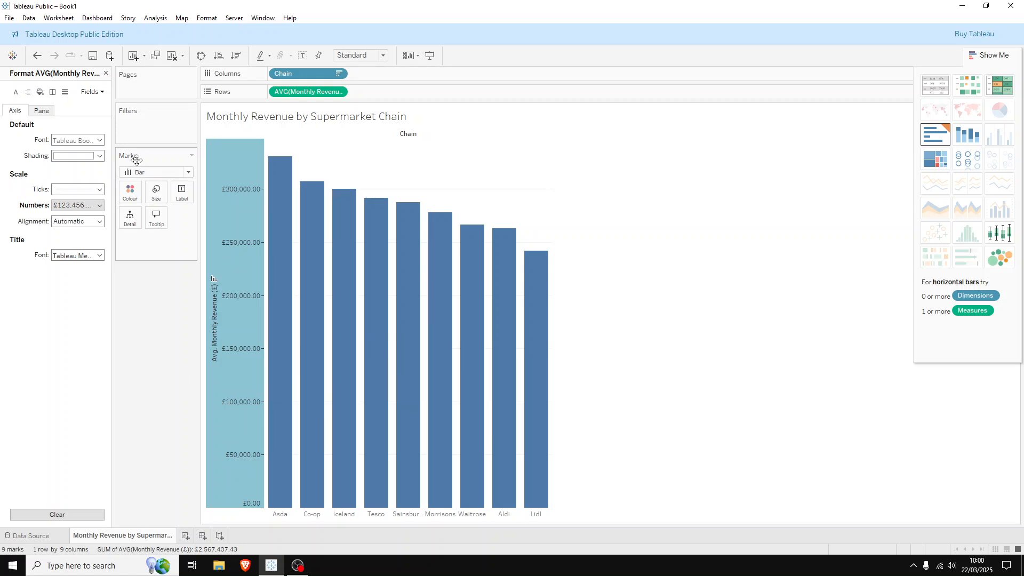
Recolour the chart's bars green using a basic colour from the extended colour selection
left_click(128, 191)
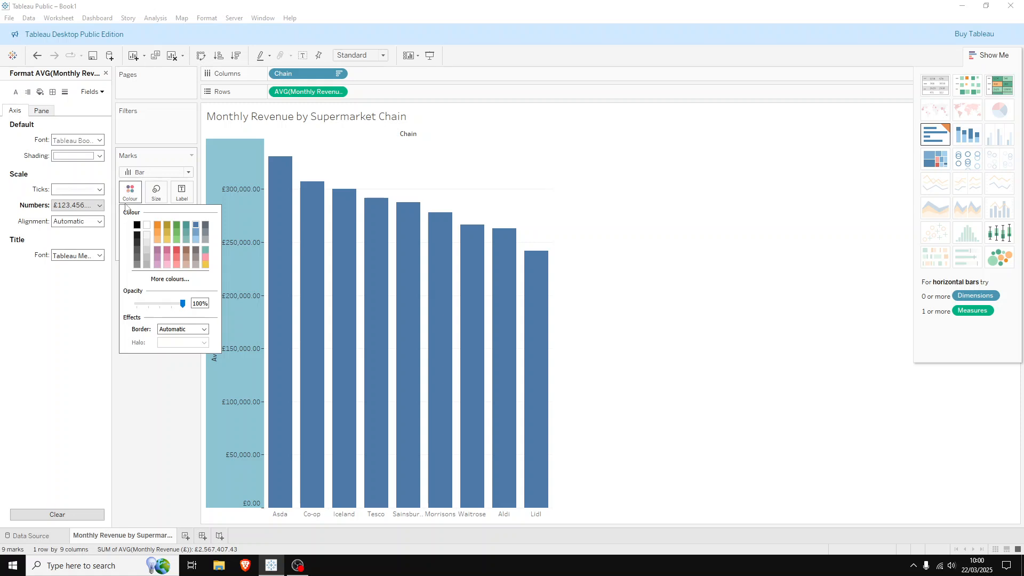
left_click(169, 331)
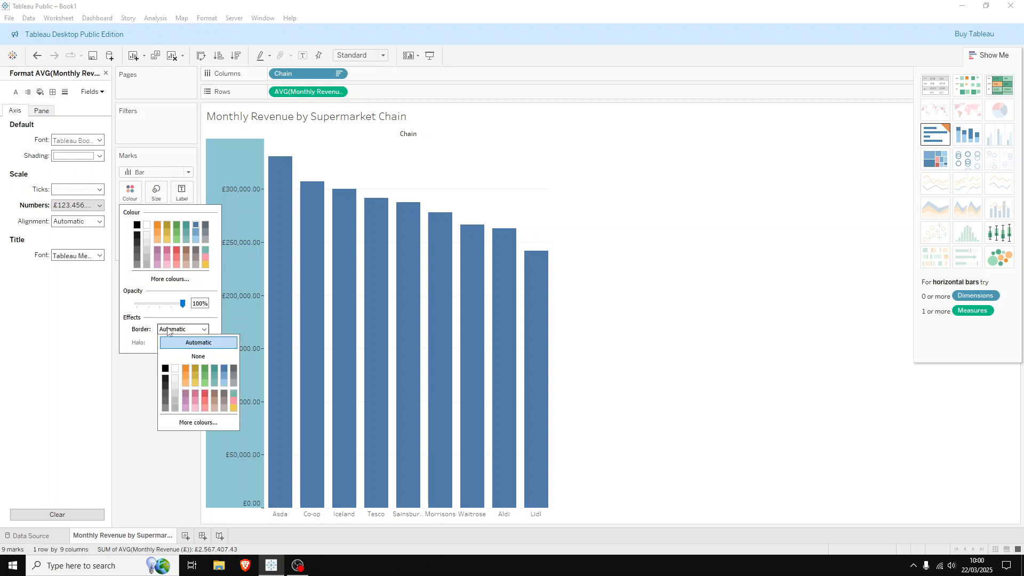
left_click(169, 330)
left_click(171, 282)
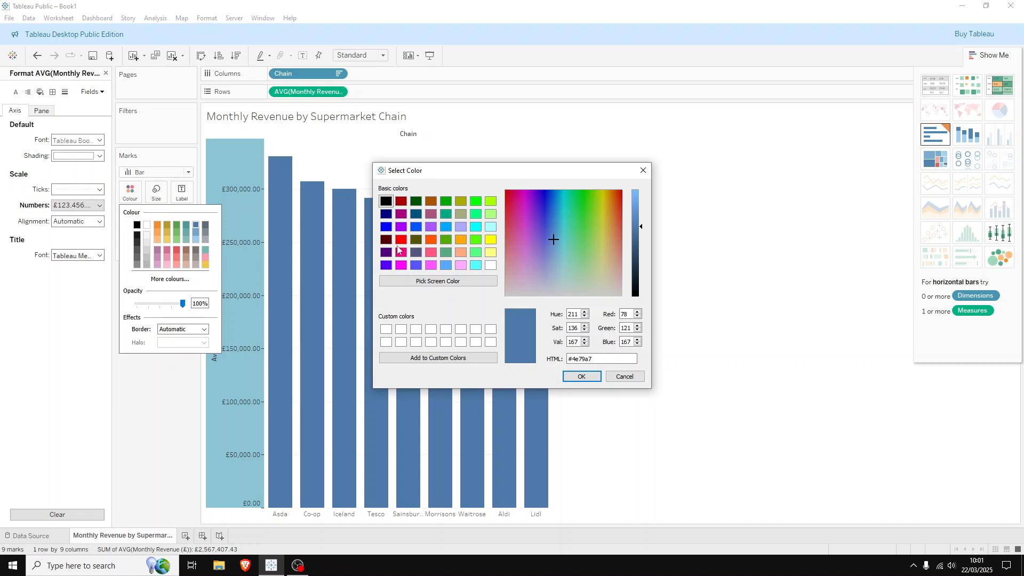
left_click(447, 214)
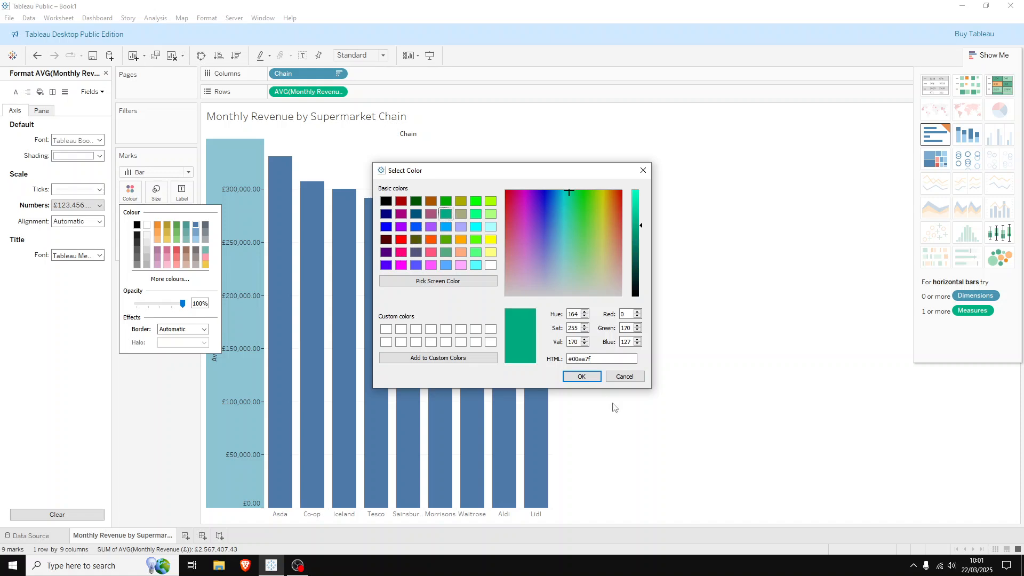
left_click(581, 376)
left_click(598, 393)
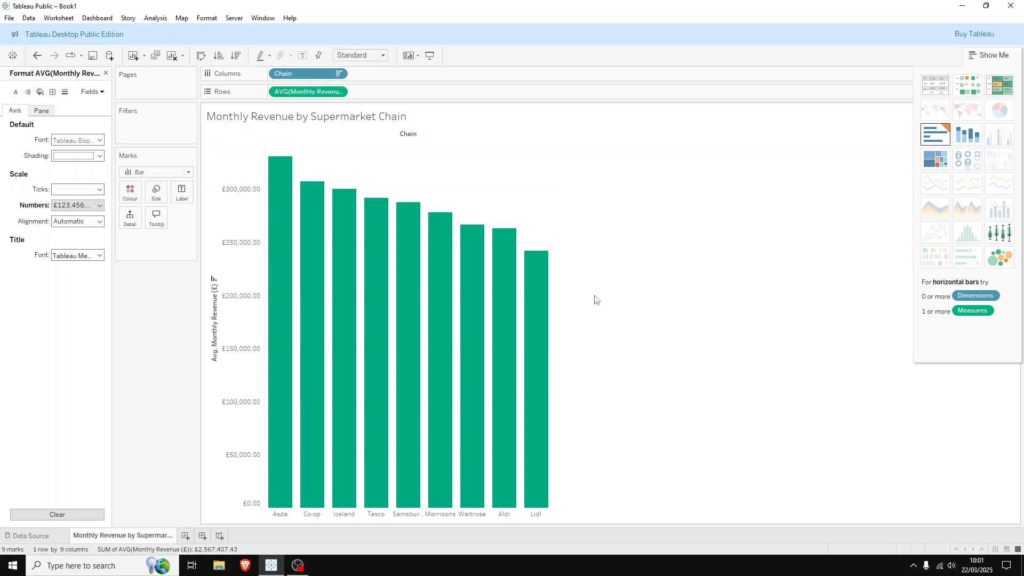
Add a new worksheet and name it "Revenue Trends Over Time"
left_click(185, 536)
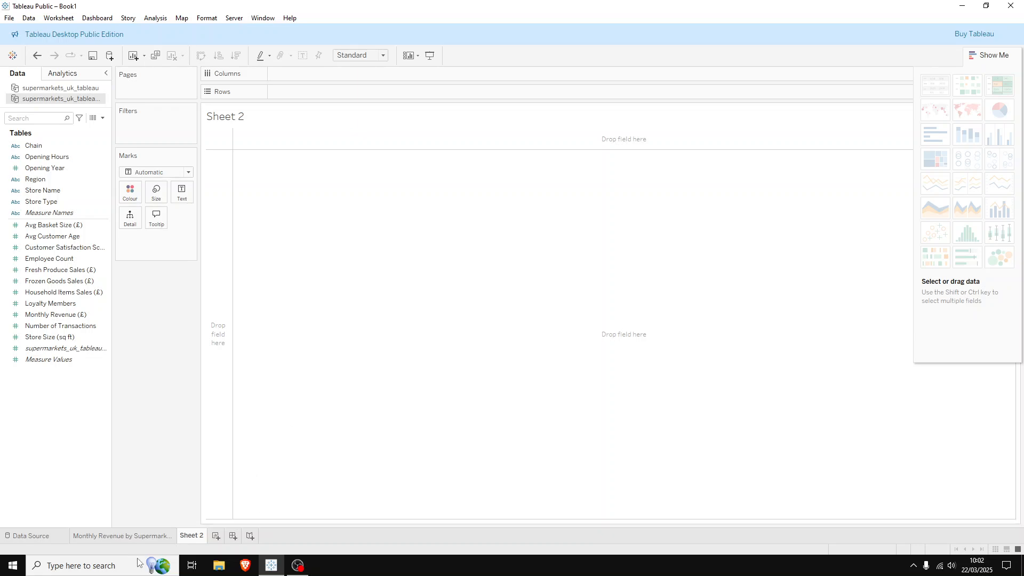
right_click(188, 537)
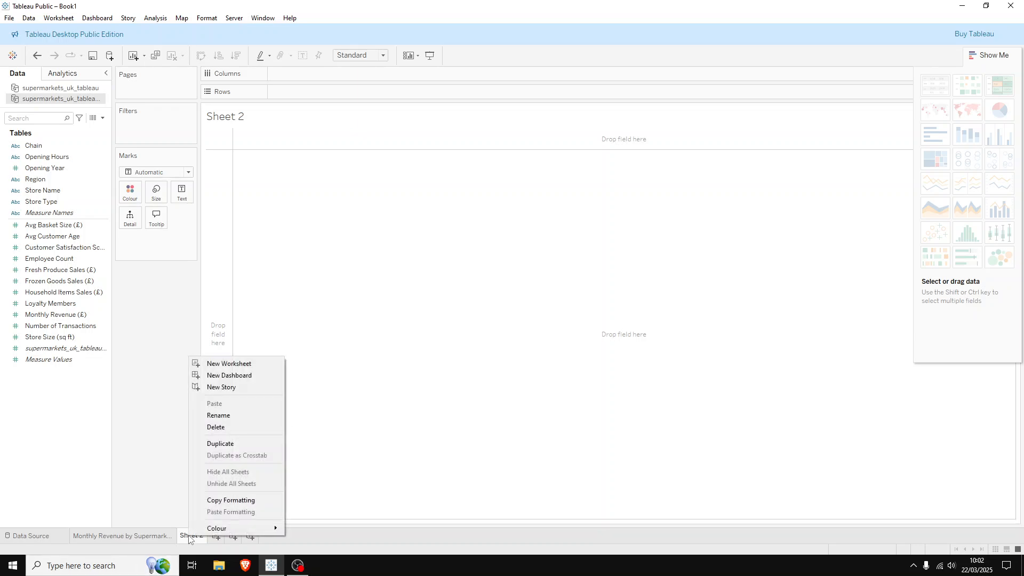
left_click(223, 417)
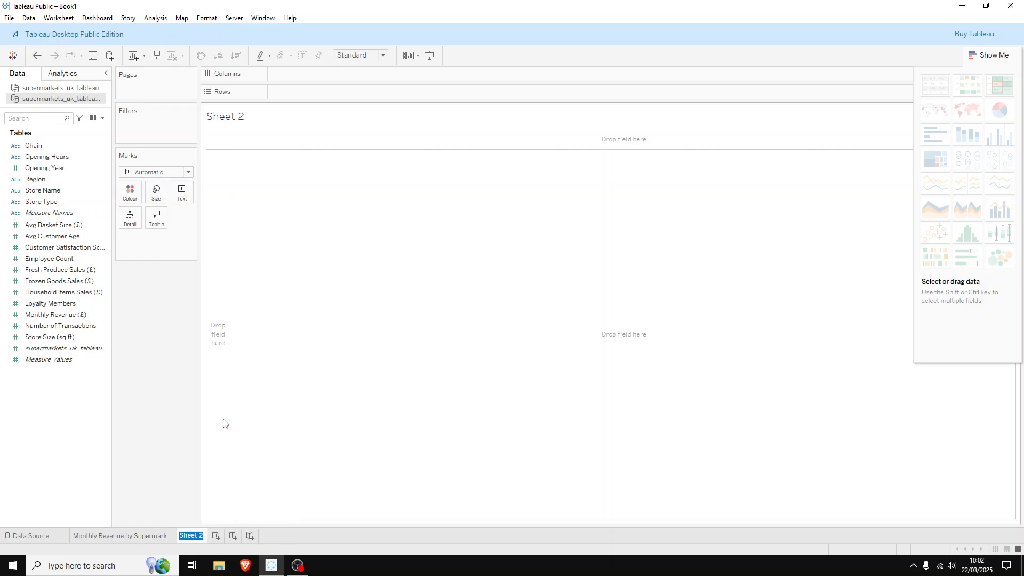
type("Revenue Tr")
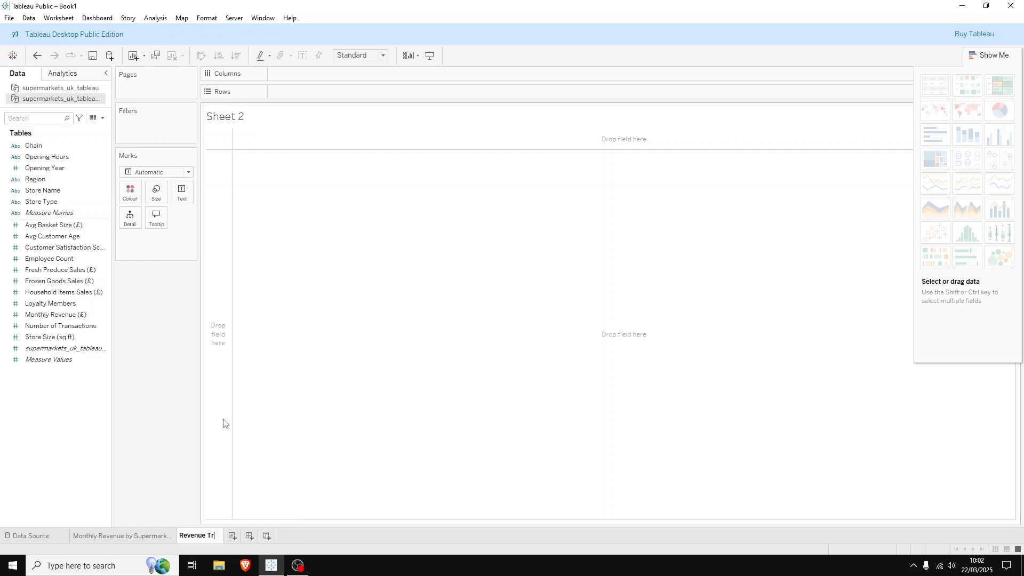
type("ends Over Time")
key("Return")
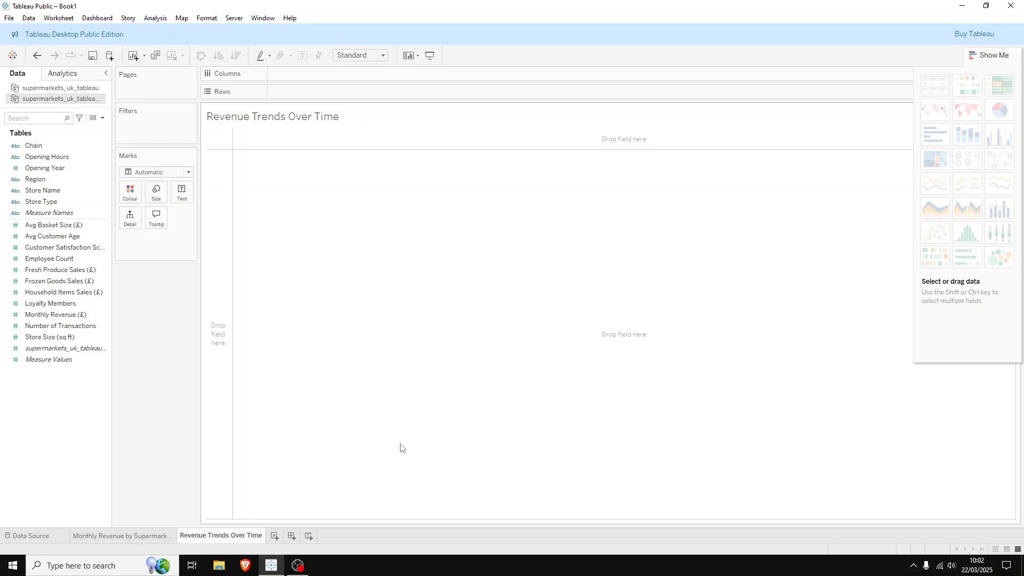
Plot Monthly Revenue (£) on rows against Opening Year on columns, with the mark type set to Line
left_click(79, 181)
left_click(45, 169)
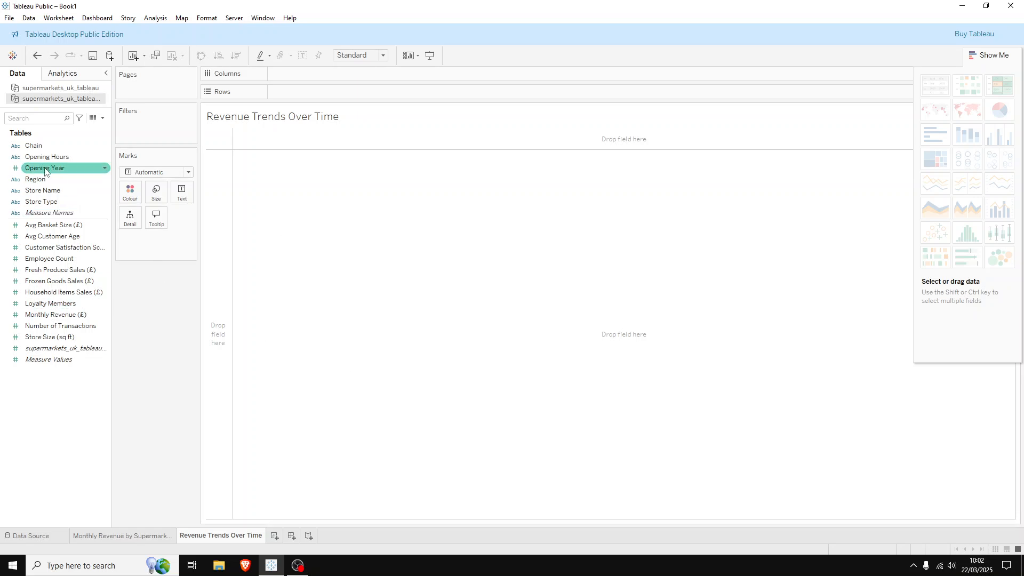
left_click_drag(45, 171, 300, 72)
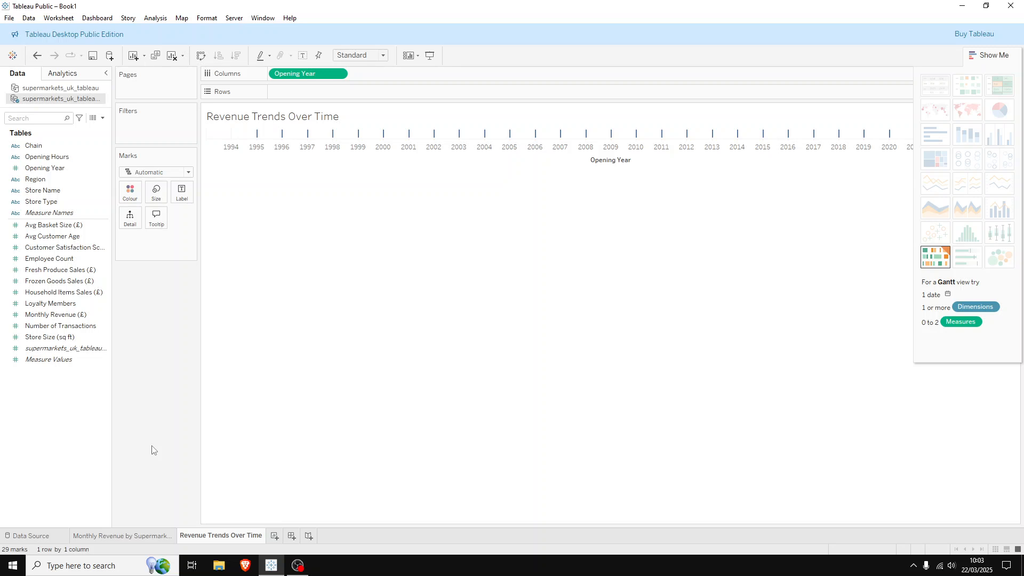
left_click(105, 262)
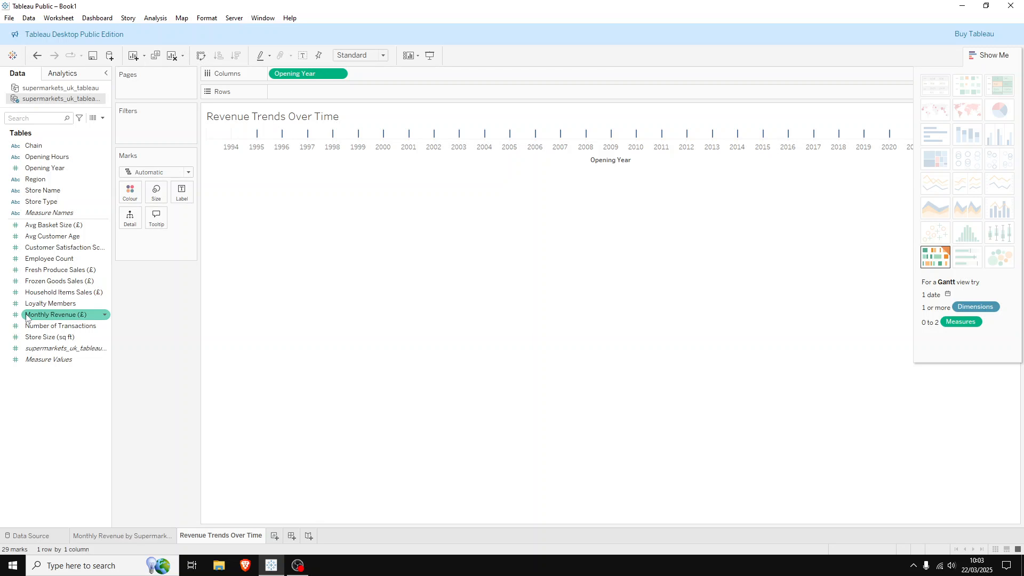
left_click_drag(26, 317, 279, 95)
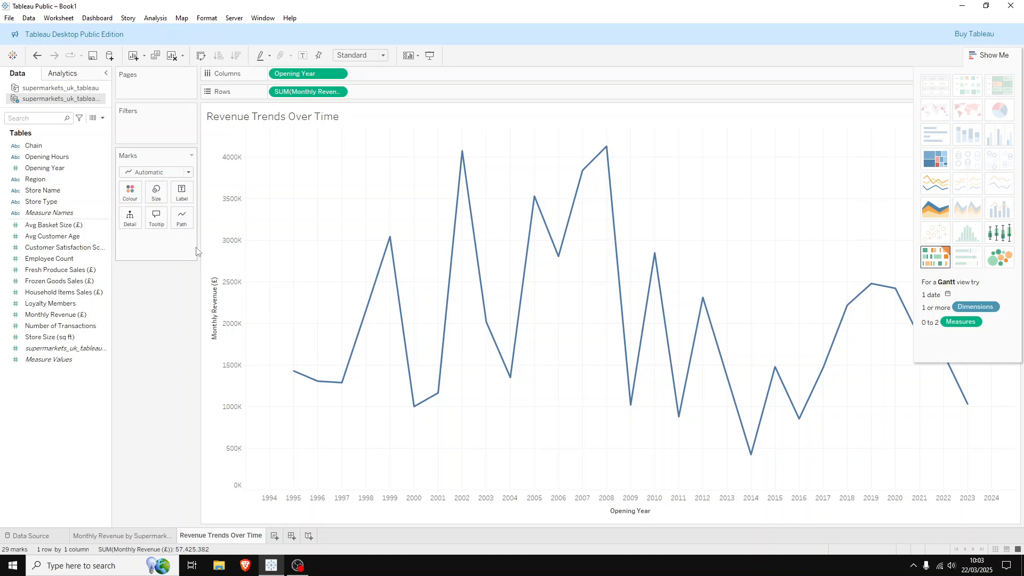
left_click(154, 176)
left_click(149, 209)
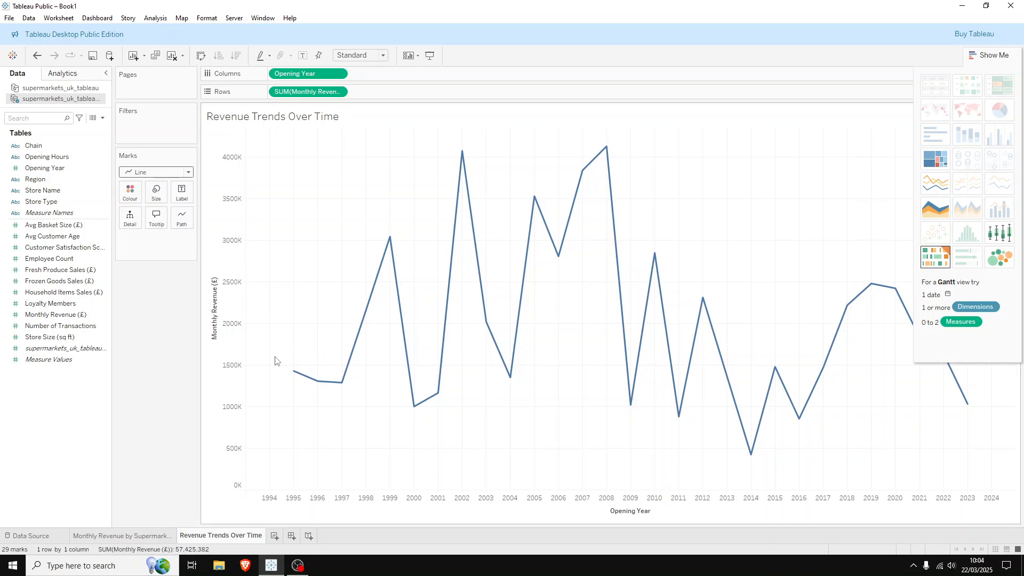
Convert the Opening Year field on columns from continuous to discrete
left_click(339, 74)
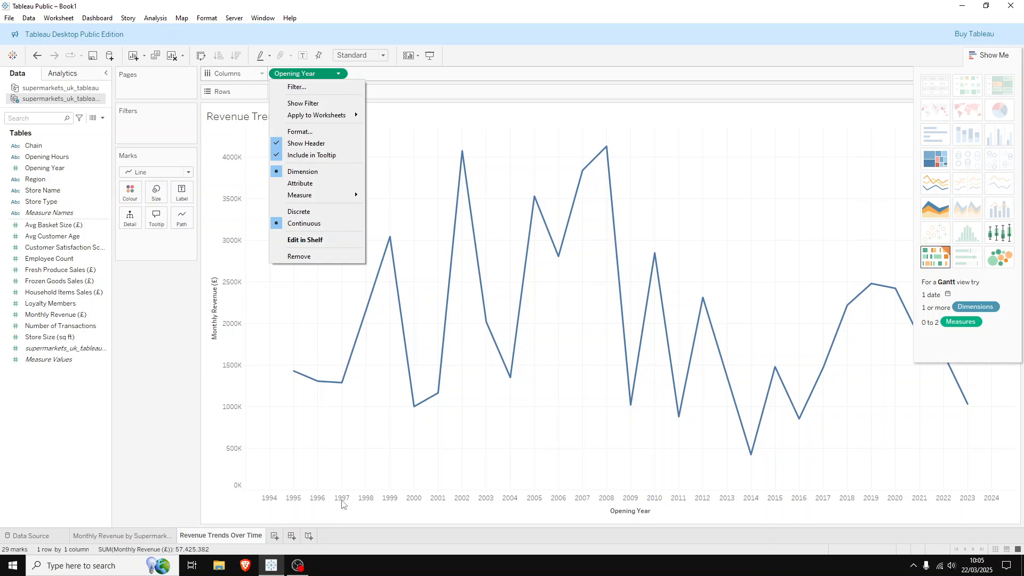
left_click(747, 474)
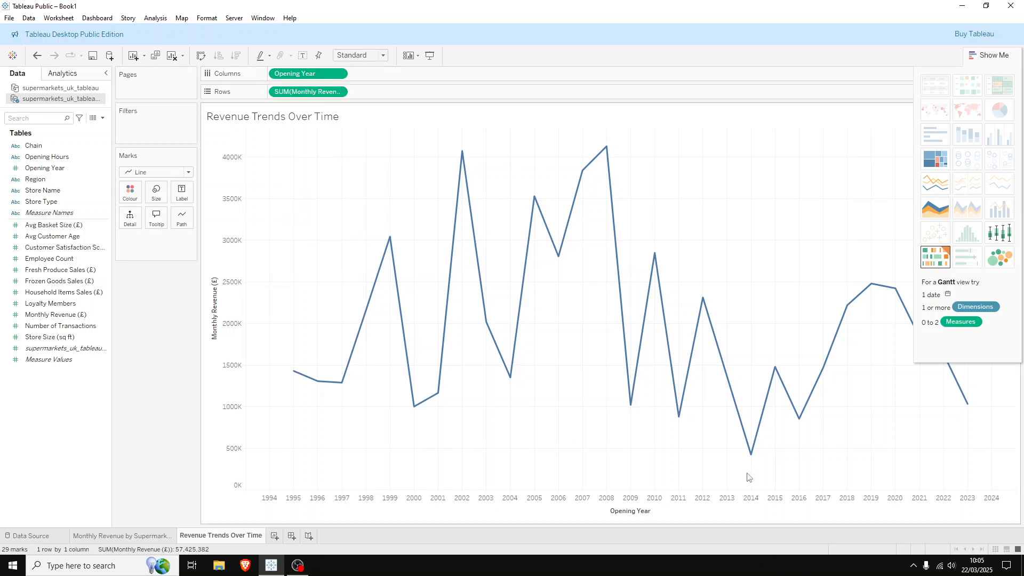
left_click(339, 74)
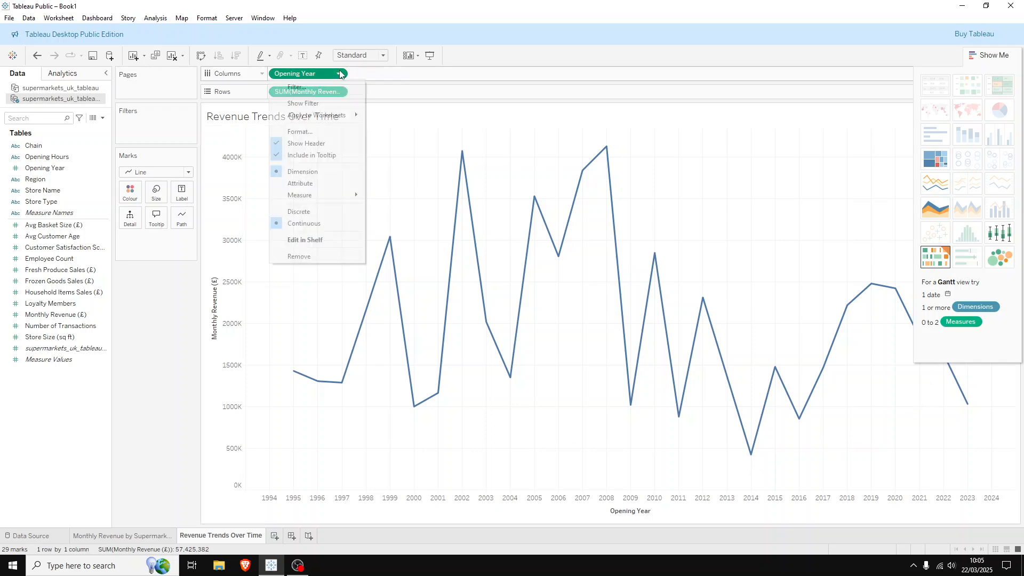
left_click(309, 212)
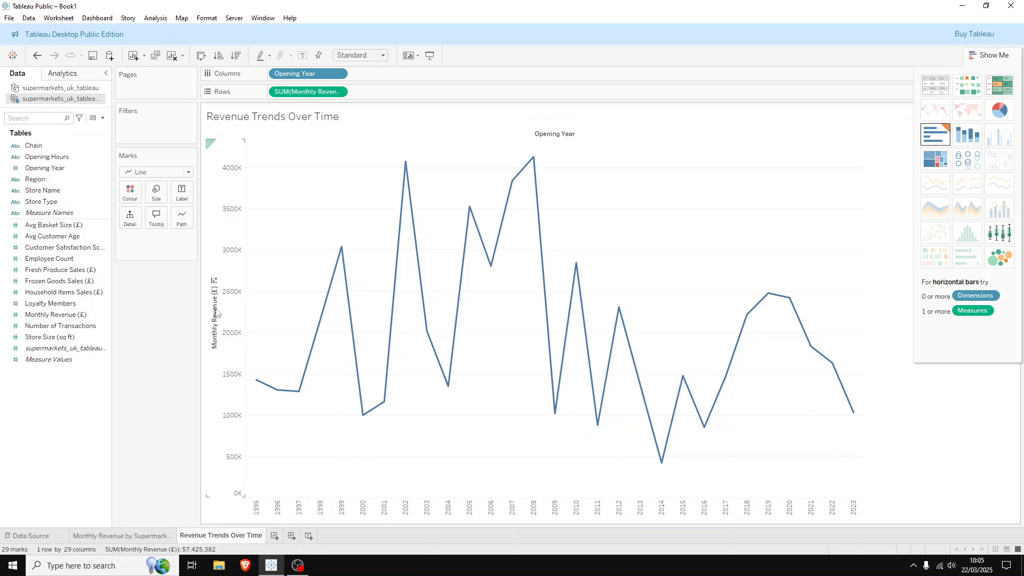
Format the line chart's Monthly Revenue (£) axis numbers as Currency (Standard)
right_click(226, 295)
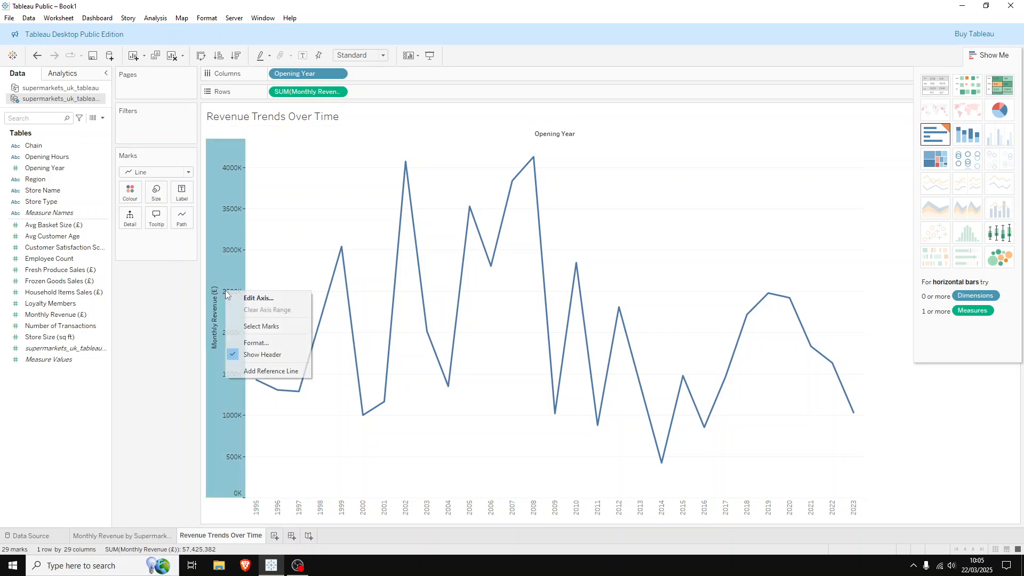
left_click(266, 341)
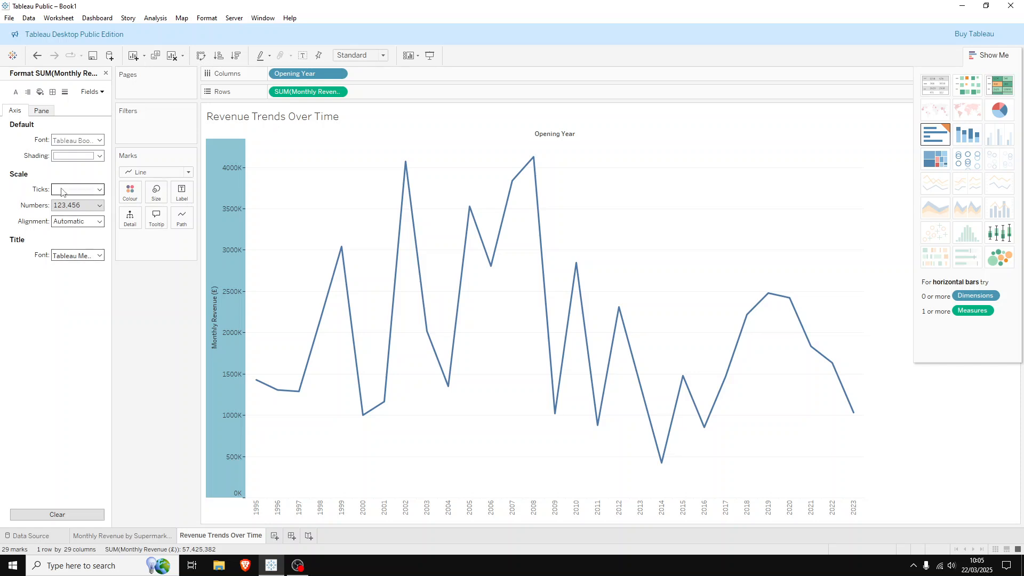
left_click(74, 206)
left_click(77, 245)
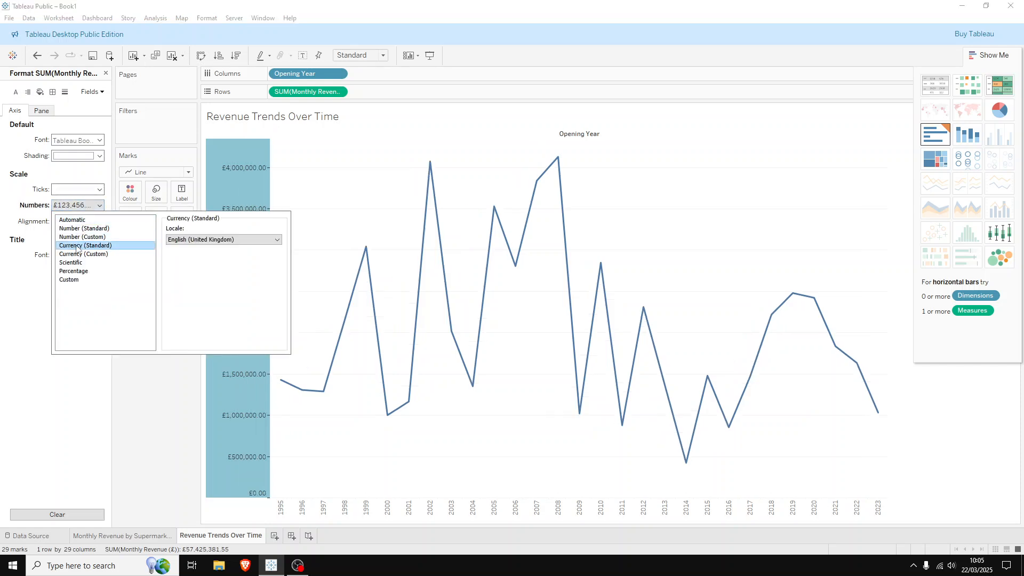
left_click(148, 421)
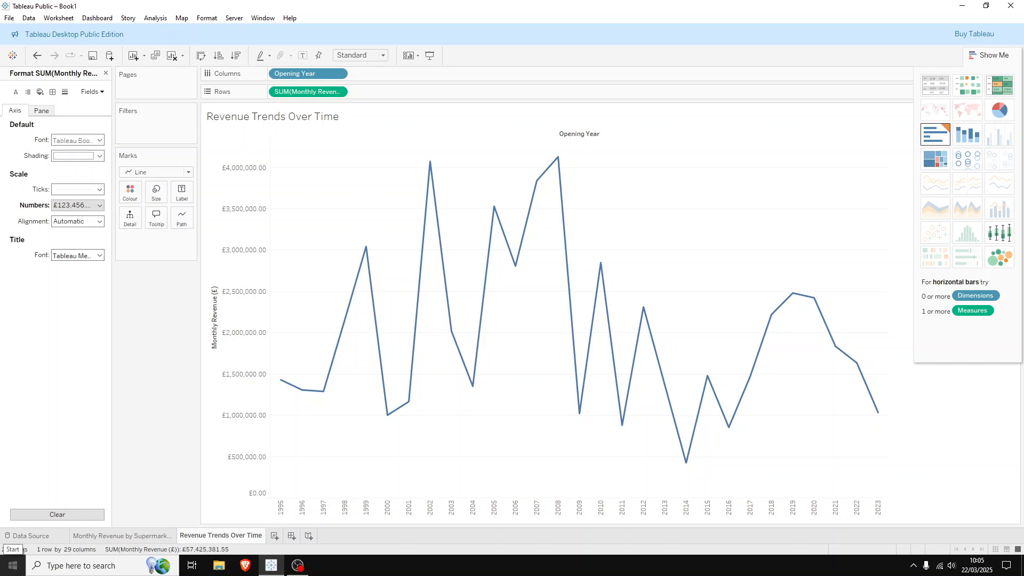
Make the revenue trend line slightly thicker and colour it pink
left_click(156, 204)
mouse_move(179, 220)
left_mouse_down()
mouse_move(235, 228)
mouse_move(195, 228)
left_mouse_up()
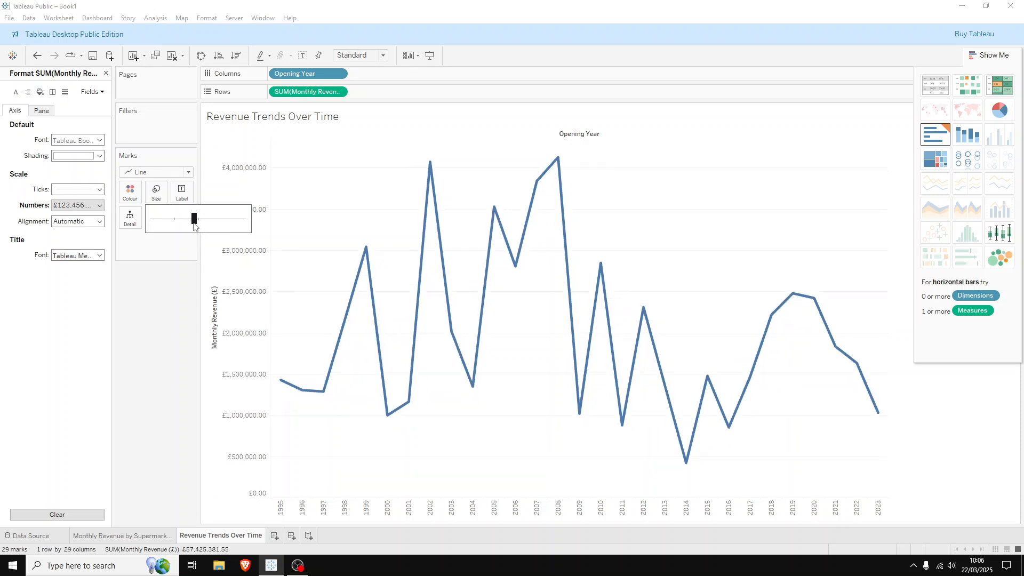
left_click(131, 192)
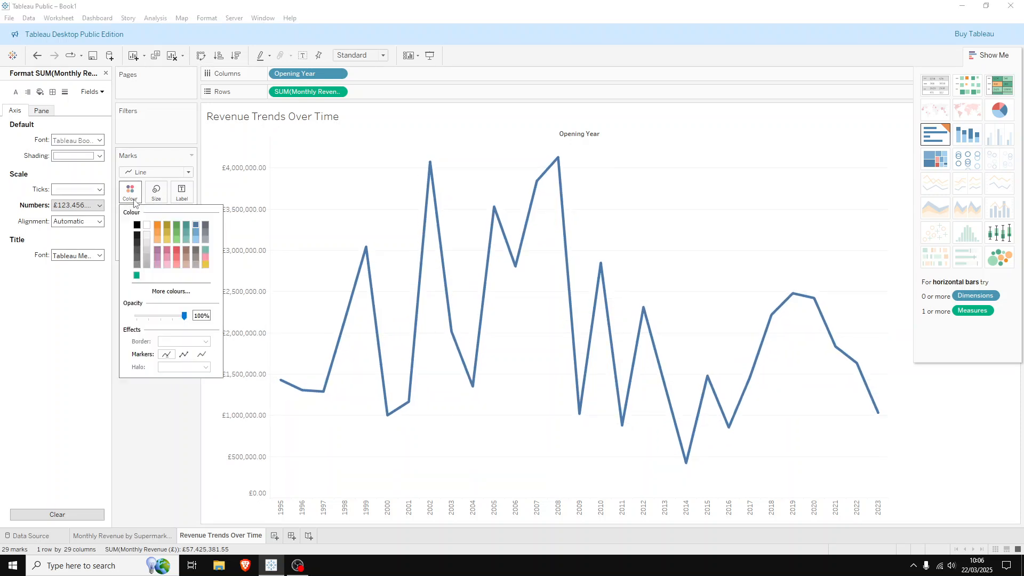
left_click(167, 258)
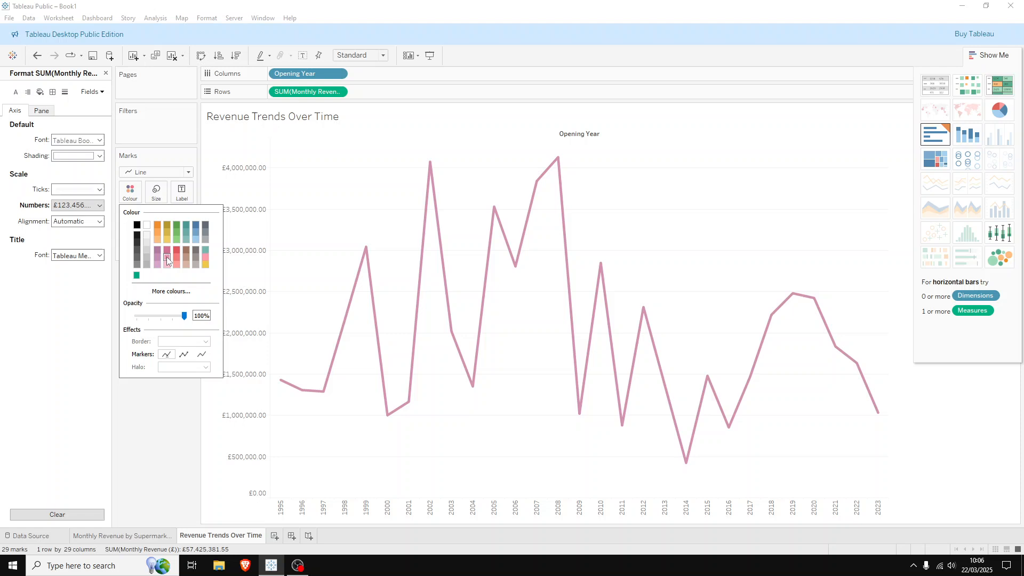
left_click(146, 411)
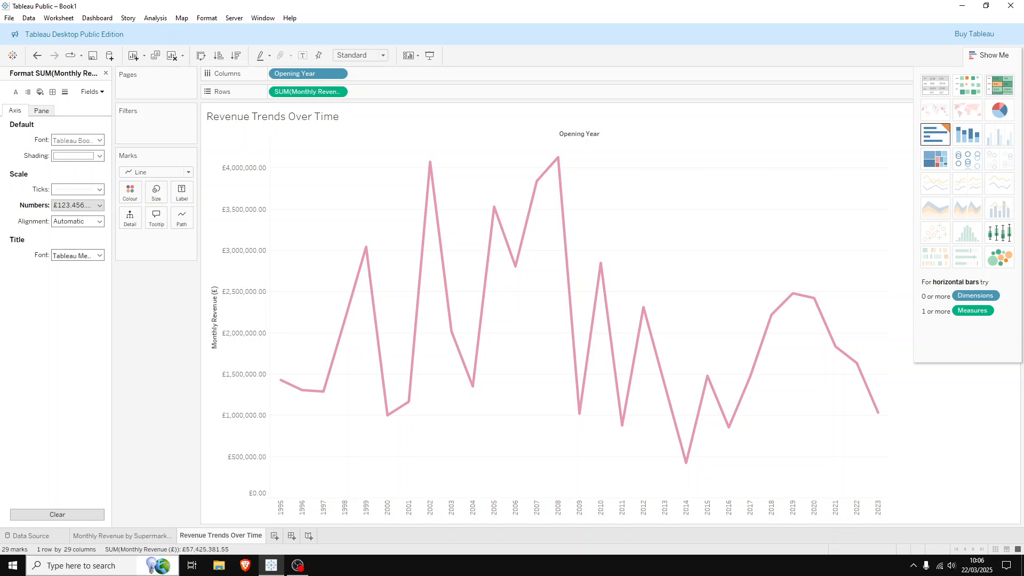
Create a dashboard with tiled layout, placing the supermarket chain bar chart above the Revenue Trends Over Time line chart
mouse_move(580, 397)
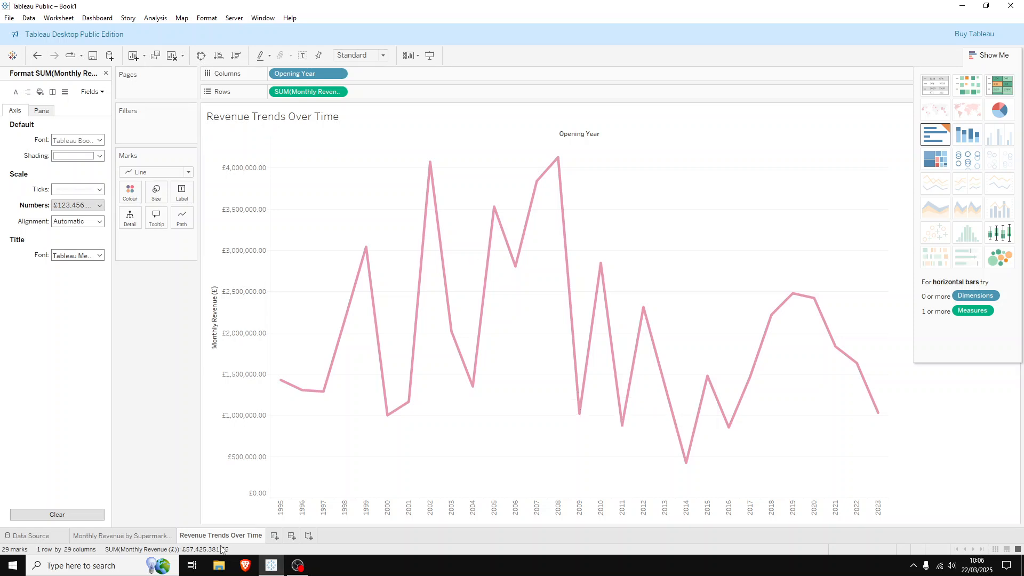
mouse_move(225, 544)
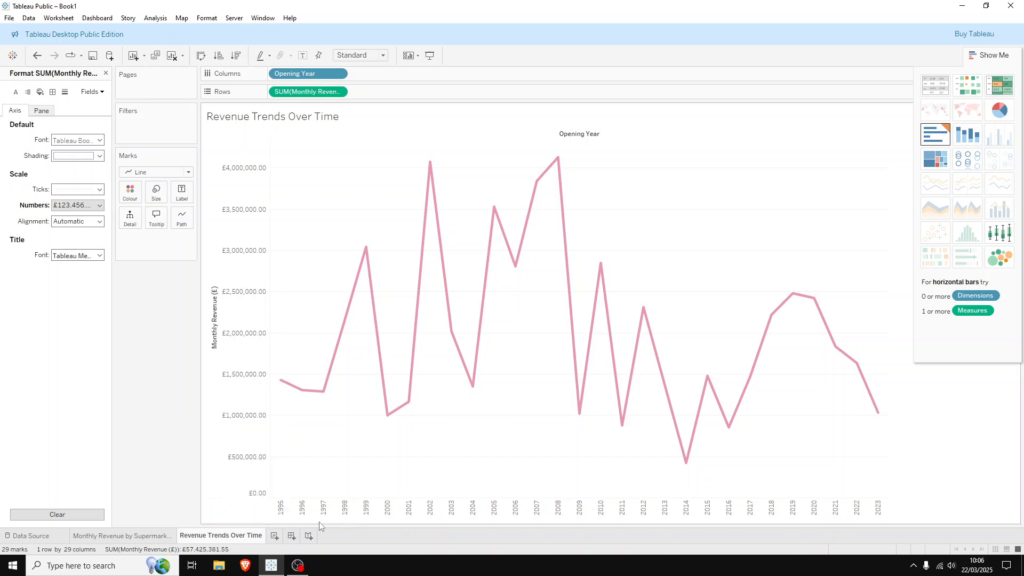
left_click(292, 536)
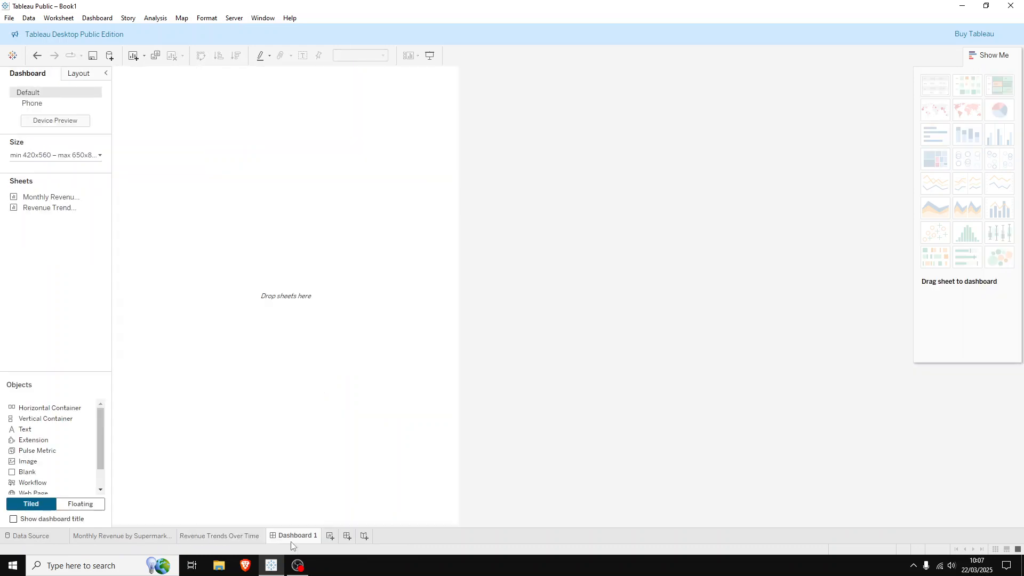
mouse_move(26, 198)
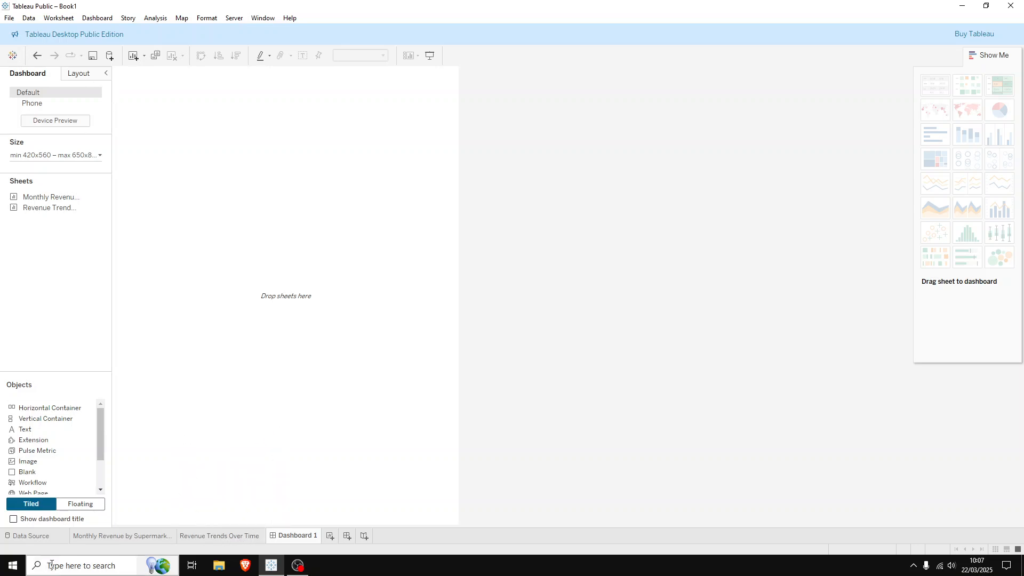
left_click(77, 505)
left_click(36, 508)
left_click_drag(51, 197, 187, 157)
left_click_drag(51, 207, 256, 447)
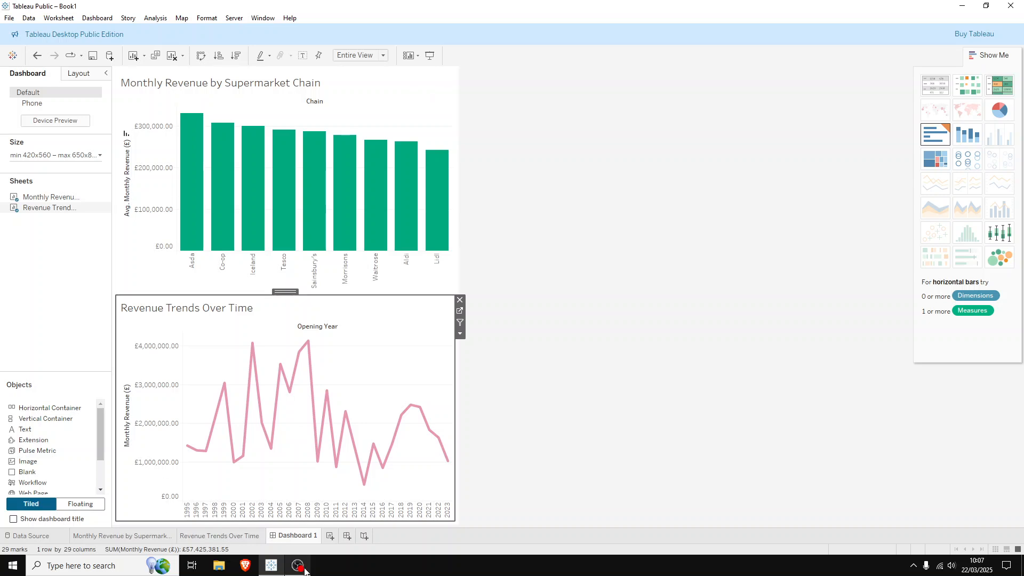
mouse_move(304, 572)
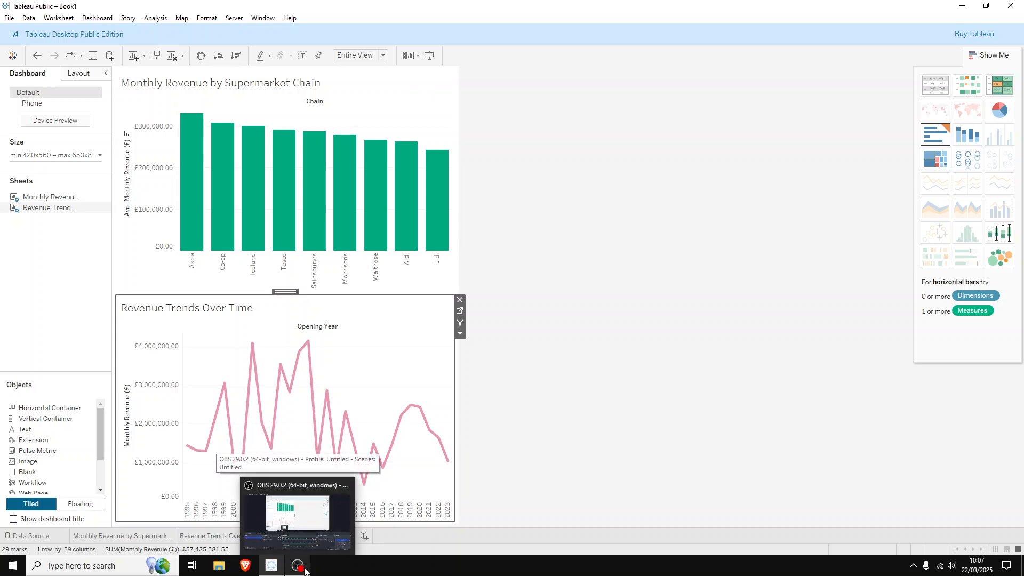